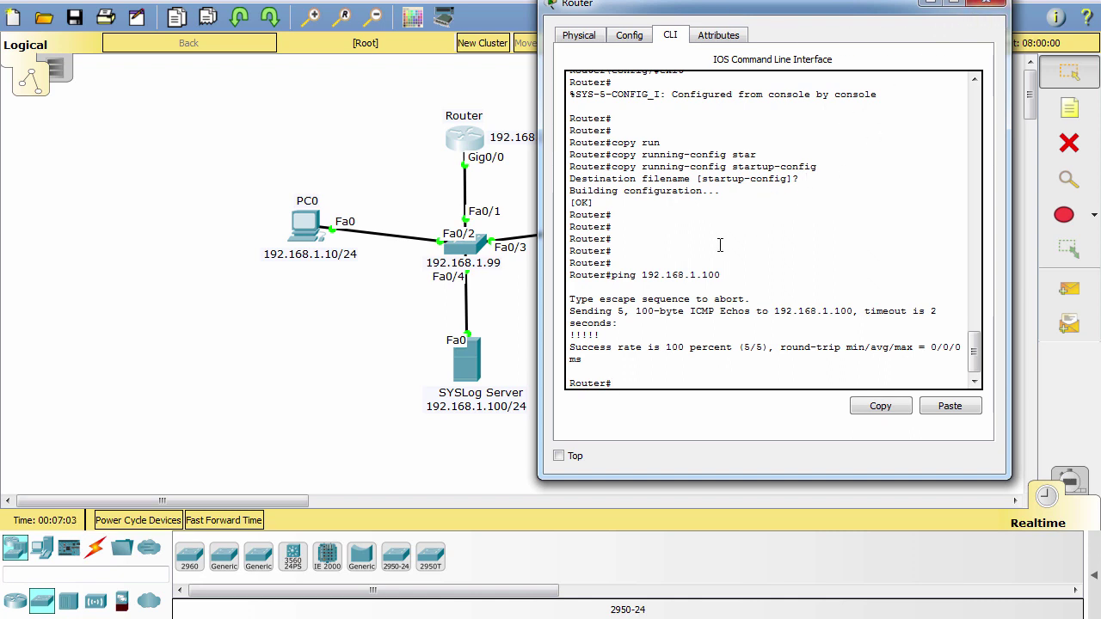
# Enter the router's global configuration mode and page through the running configuration.
pyautogui.write('config t')
pyautogui.press('Return')
pyautogui.write('in')
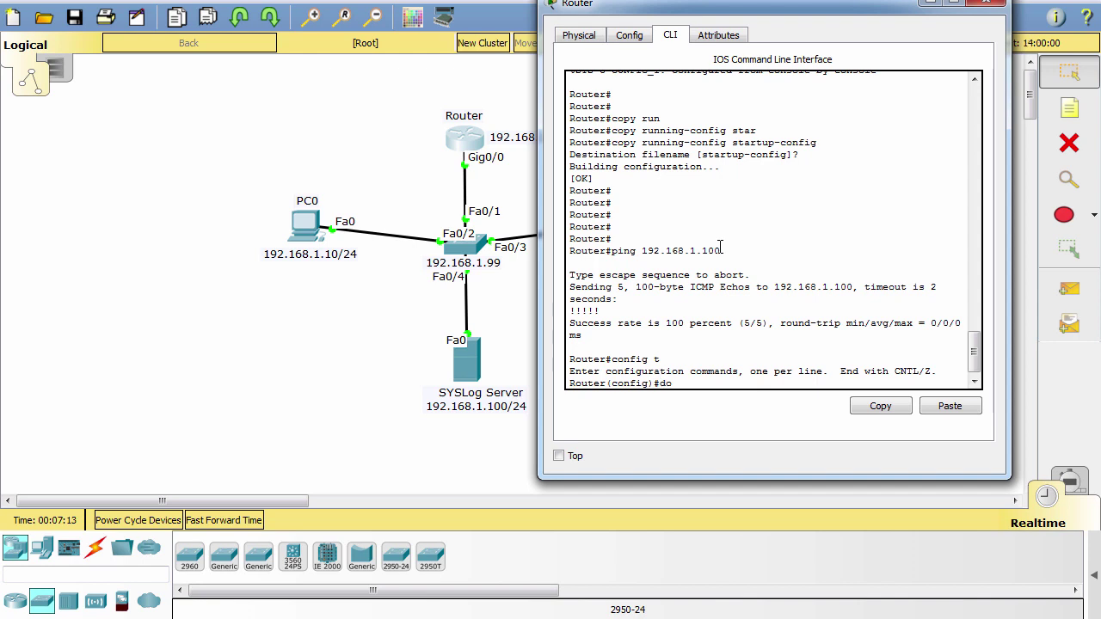
pyautogui.write('un')
pyautogui.press('Return')
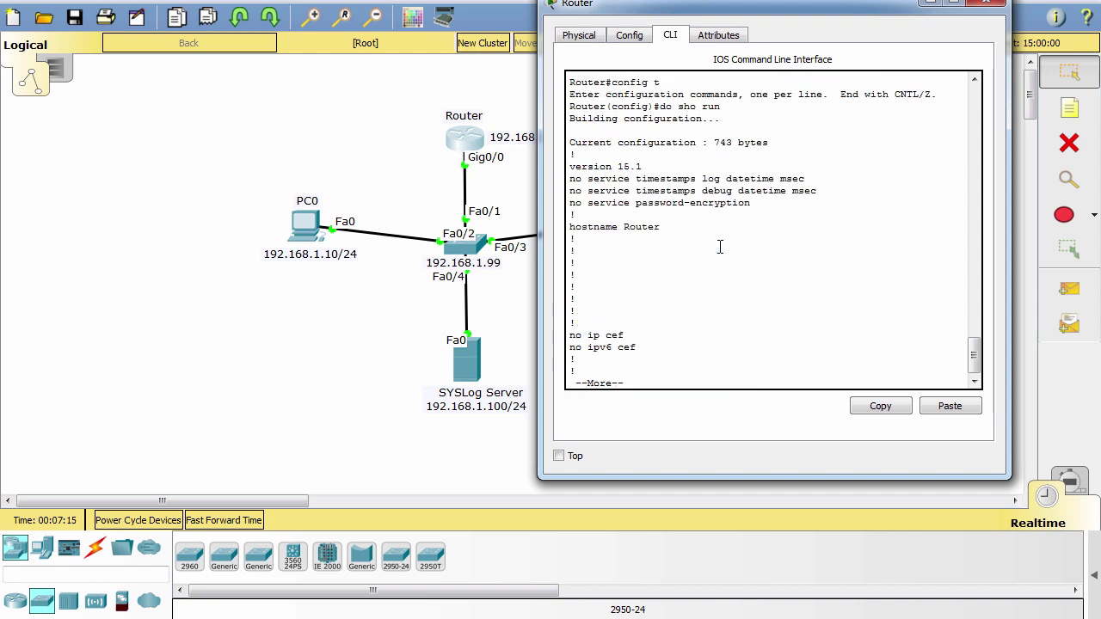
pyautogui.press('space')
pyautogui.press('space')
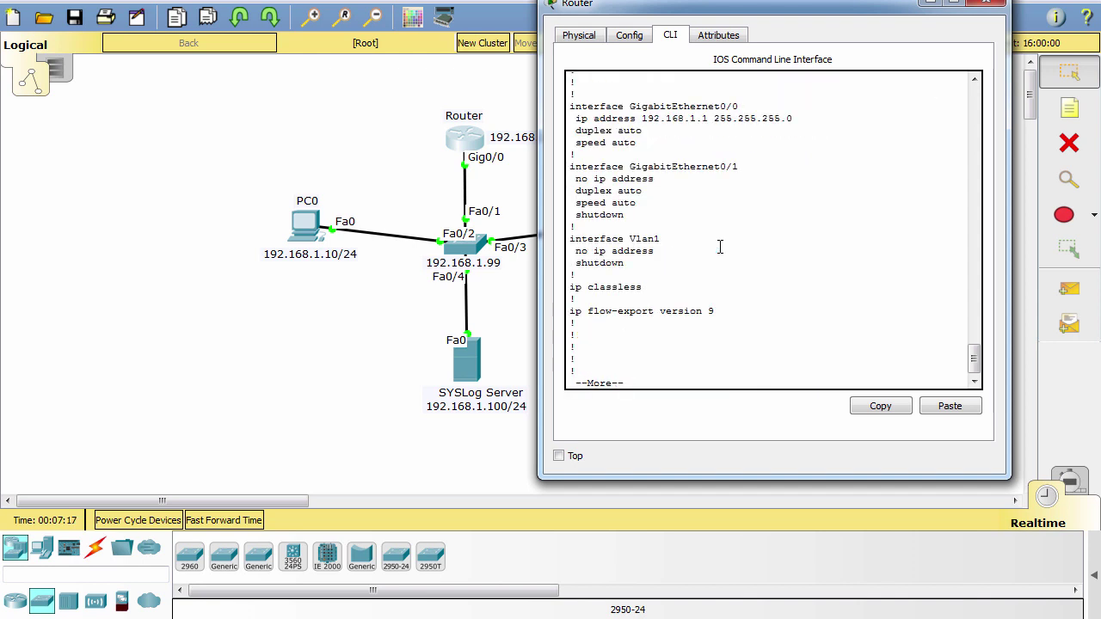
# Enable interface GigabitEthernet0/1 with no shut.
pyautogui.write('q')
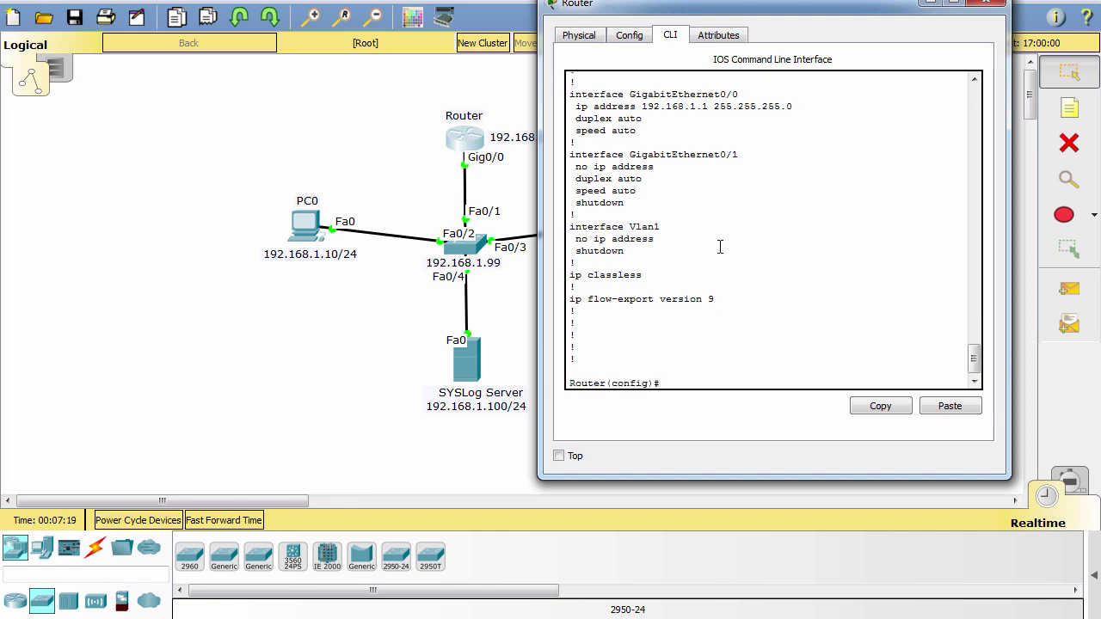
pyautogui.write('int g0/1')
pyautogui.press('Return')
pyautogui.write('no shu')
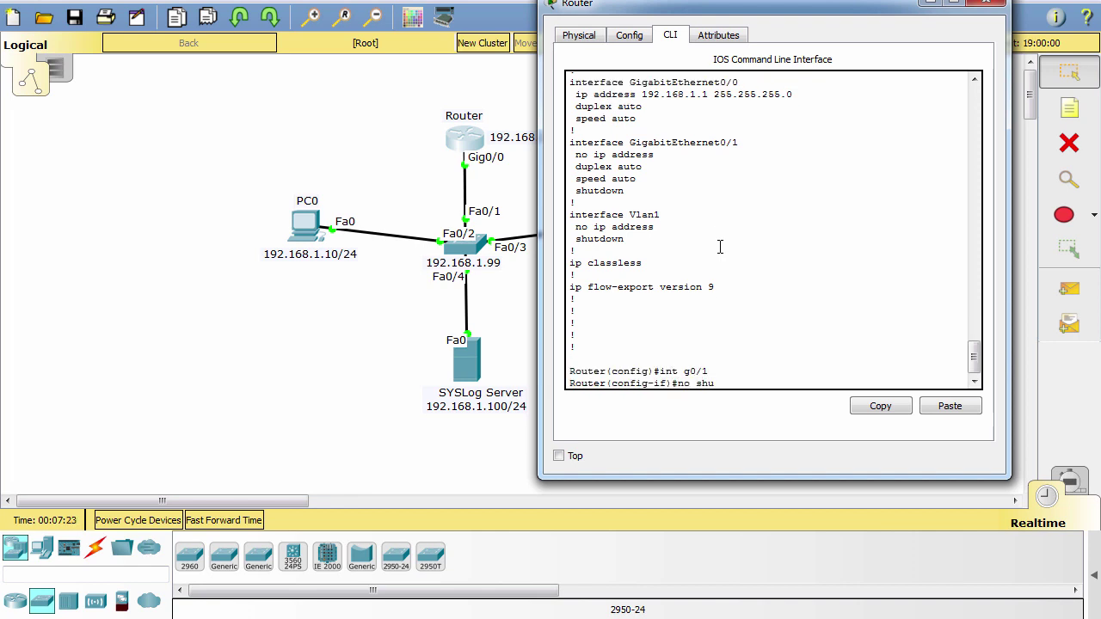
pyautogui.write('t')
pyautogui.press('Return')
# Exit configuration mode and close the router's window.
pyautogui.press('Return')
pyautogui.press('Return')
pyautogui.press('Return')
pyautogui.press('Return')
pyautogui.write('er(config-if)#e')
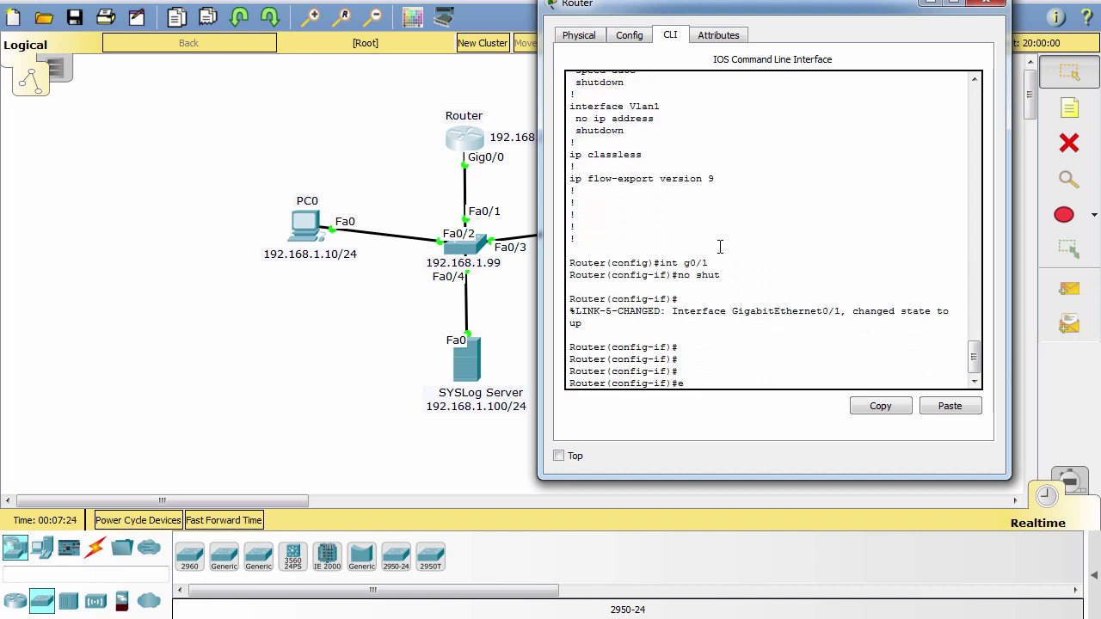
pyautogui.write('xit')
pyautogui.press('Return')
pyautogui.write('exit')
pyautogui.press('Return')
pyautogui.press('Return')
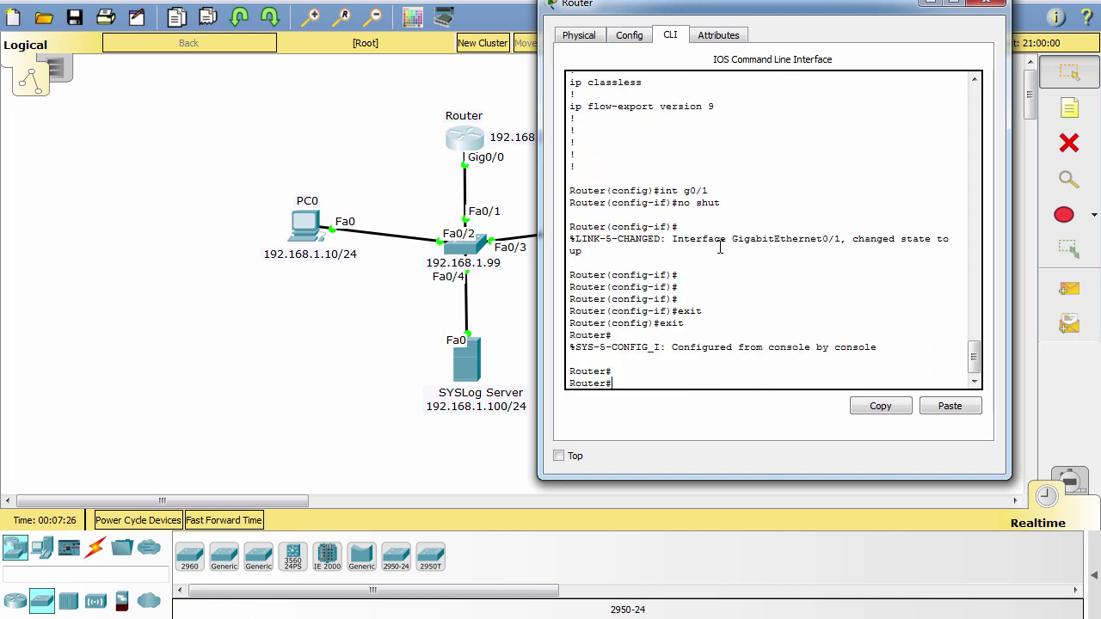
pyautogui.click(986, 5)
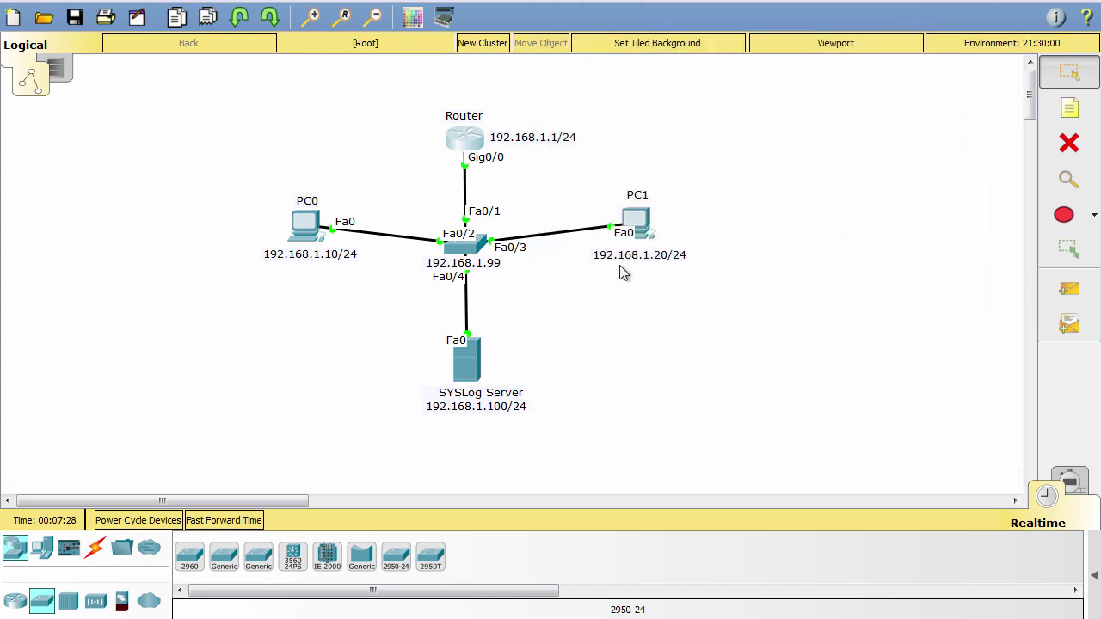
pyautogui.click(467, 362)
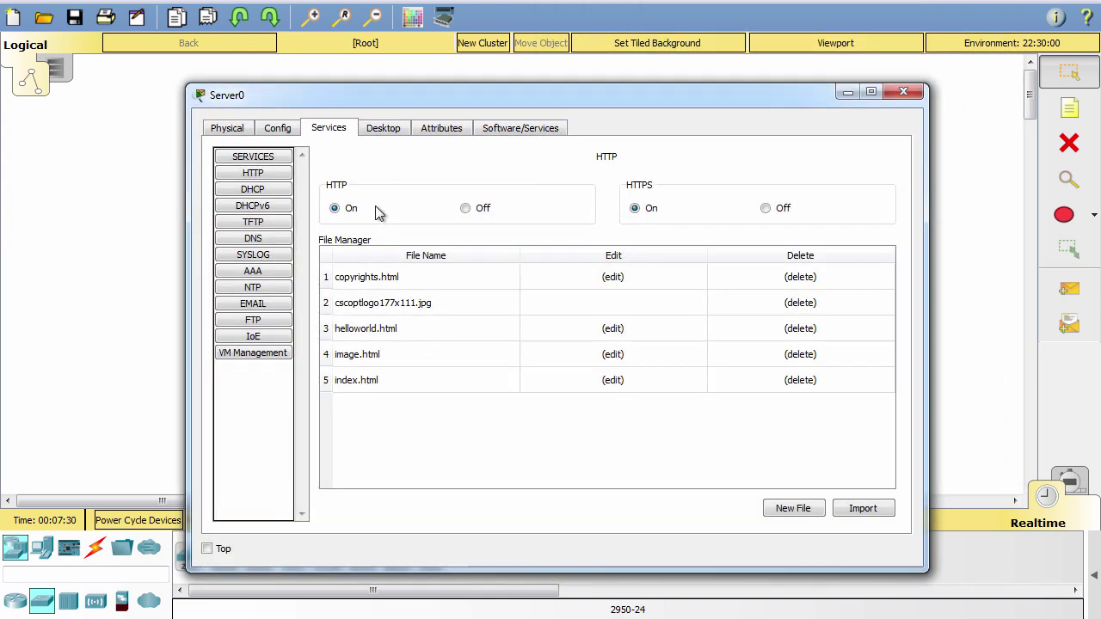
pyautogui.click(258, 255)
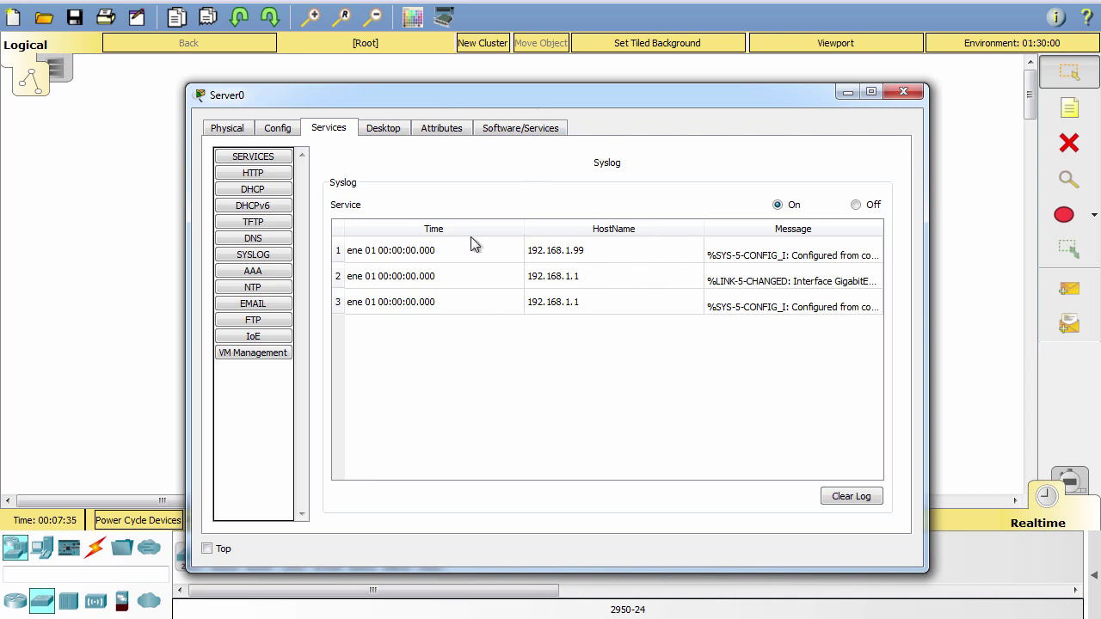
pyautogui.click(601, 253)
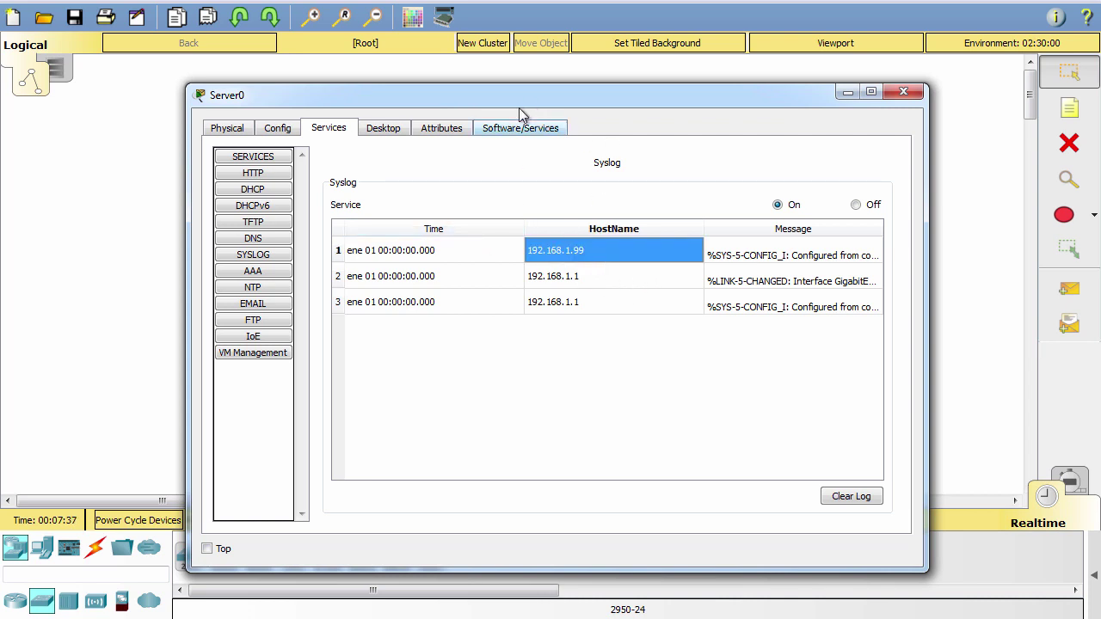
pyautogui.moveTo(489, 97); pyautogui.dragTo(607, 25)
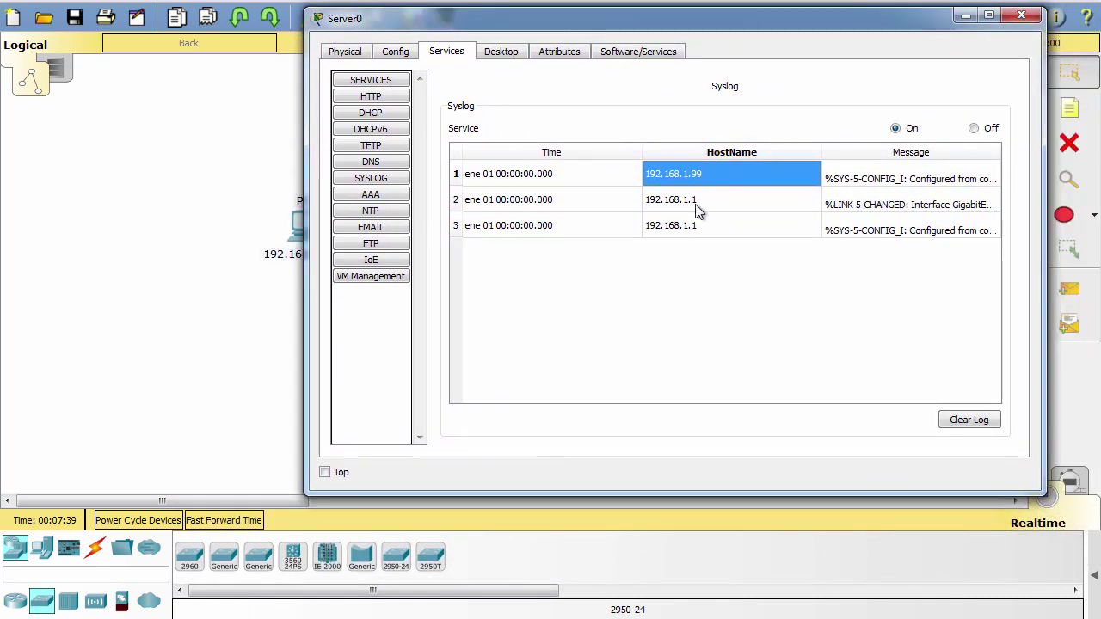
pyautogui.click(871, 187)
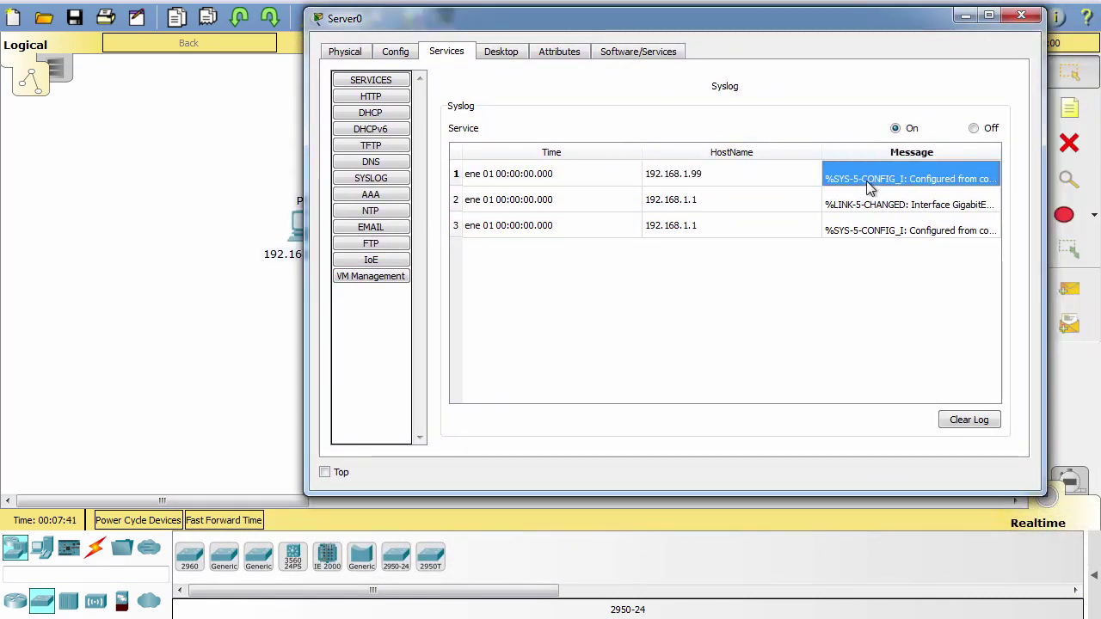
pyautogui.doubleClick(929, 186)
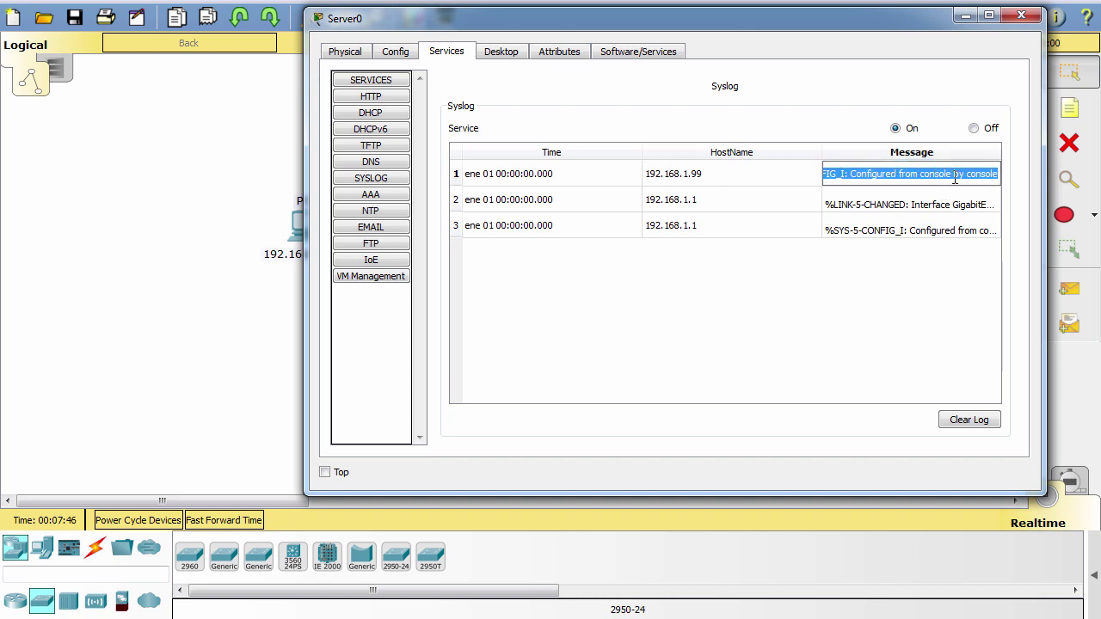
pyautogui.click(699, 200)
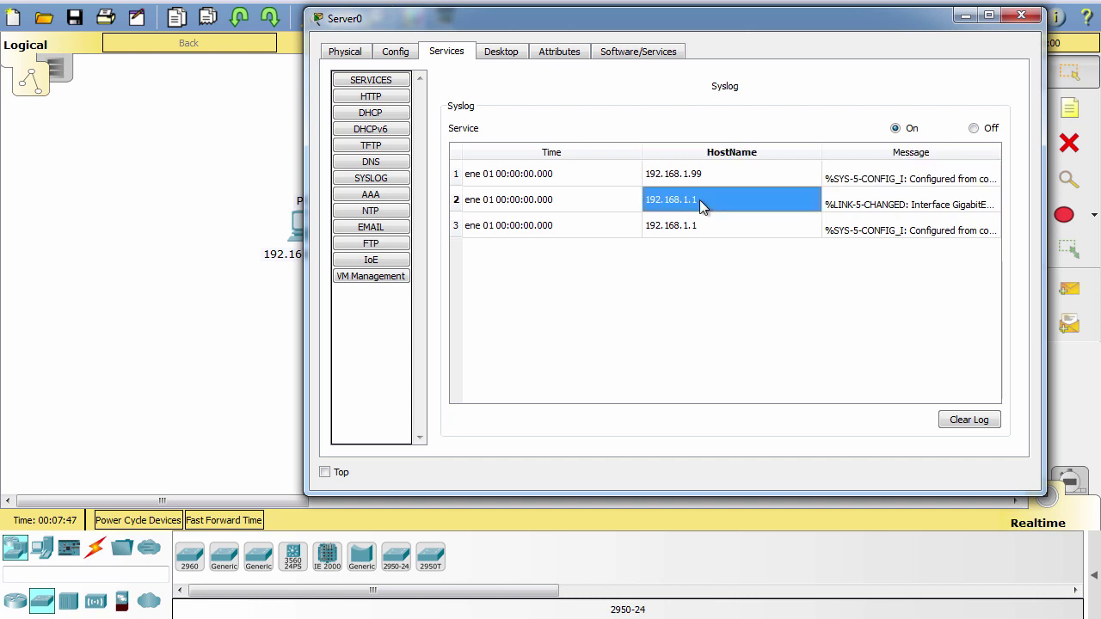
pyautogui.doubleClick(845, 210)
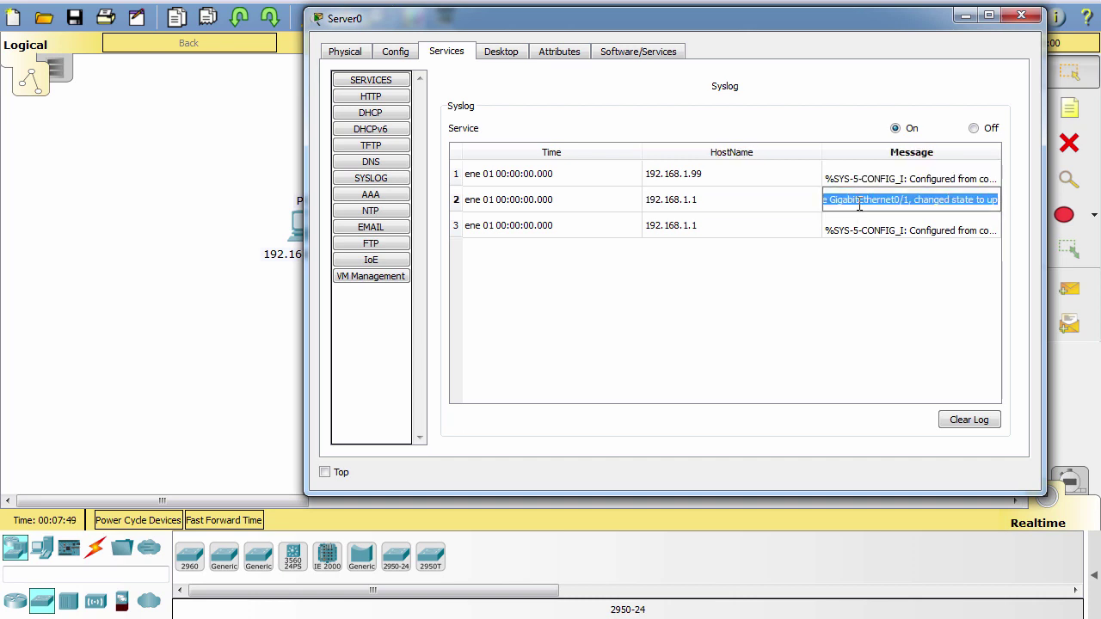
pyautogui.moveTo(843, 198); pyautogui.dragTo(1012, 212)
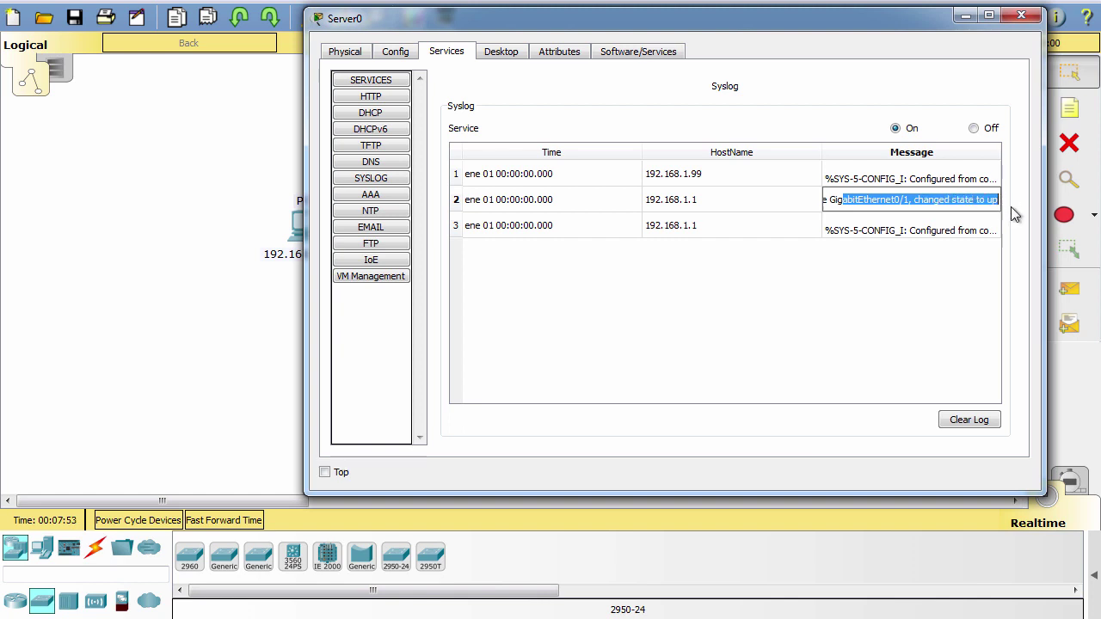
pyautogui.click(857, 234)
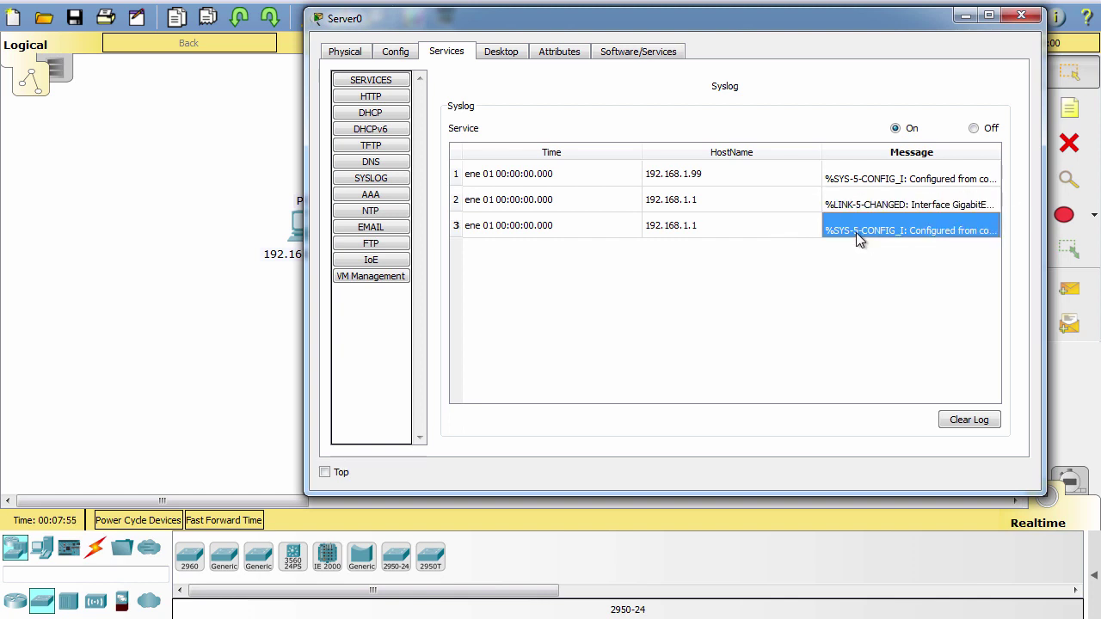
pyautogui.doubleClick(937, 231)
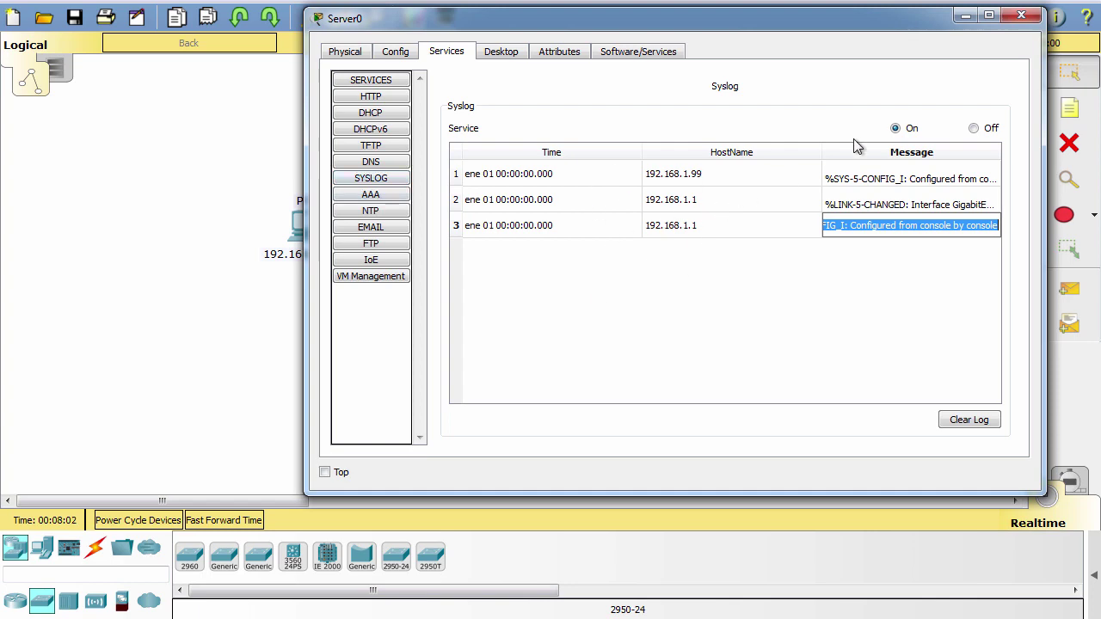
pyautogui.click(1020, 17)
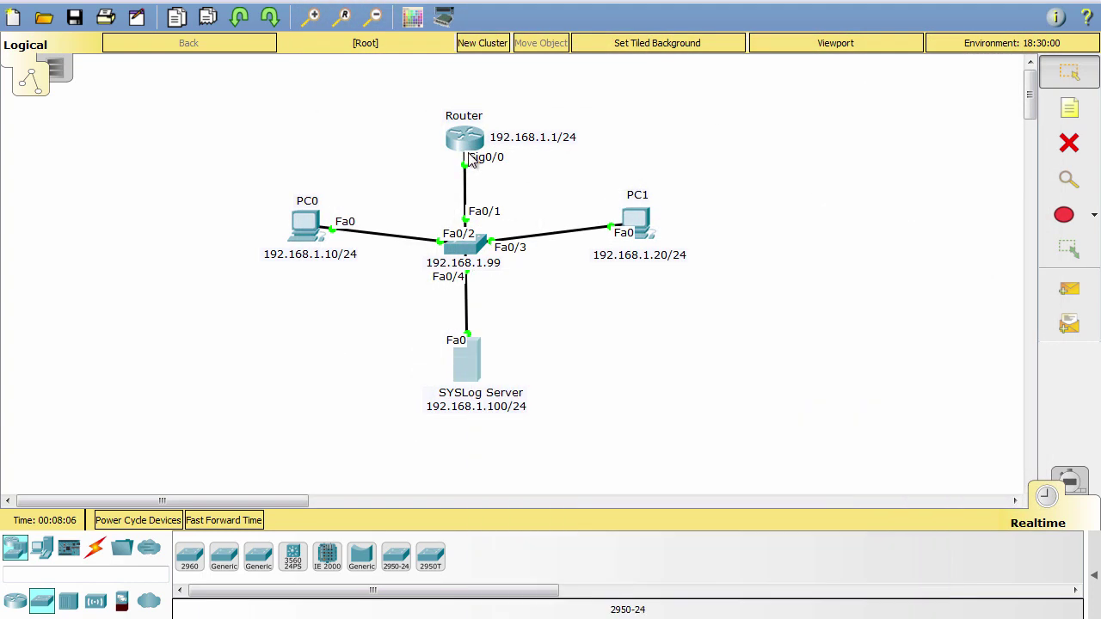
# Launch the MIB Browser from PC0's Desktop applications.
pyautogui.click(302, 225)
pyautogui.click(297, 222)
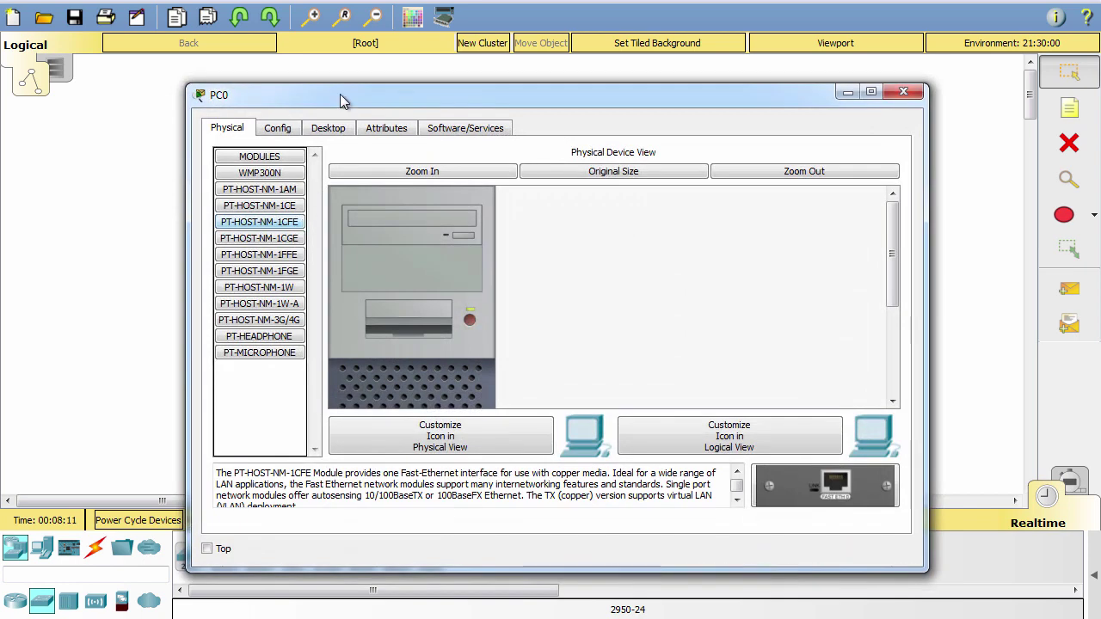
pyautogui.moveTo(340, 94); pyautogui.dragTo(318, 56)
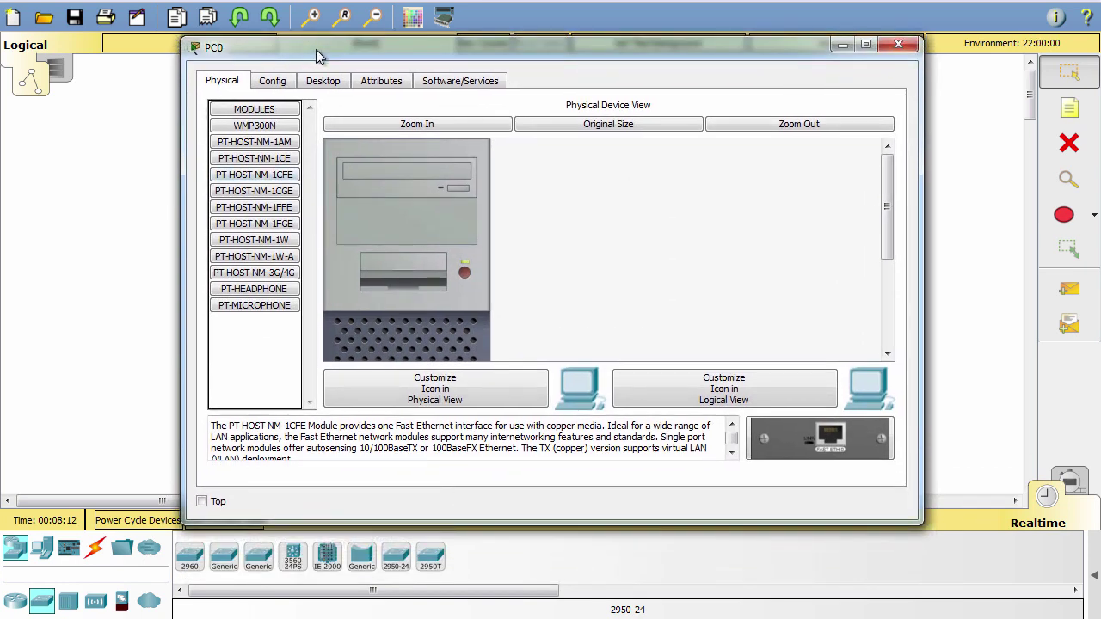
pyautogui.click(386, 80)
pyautogui.click(338, 81)
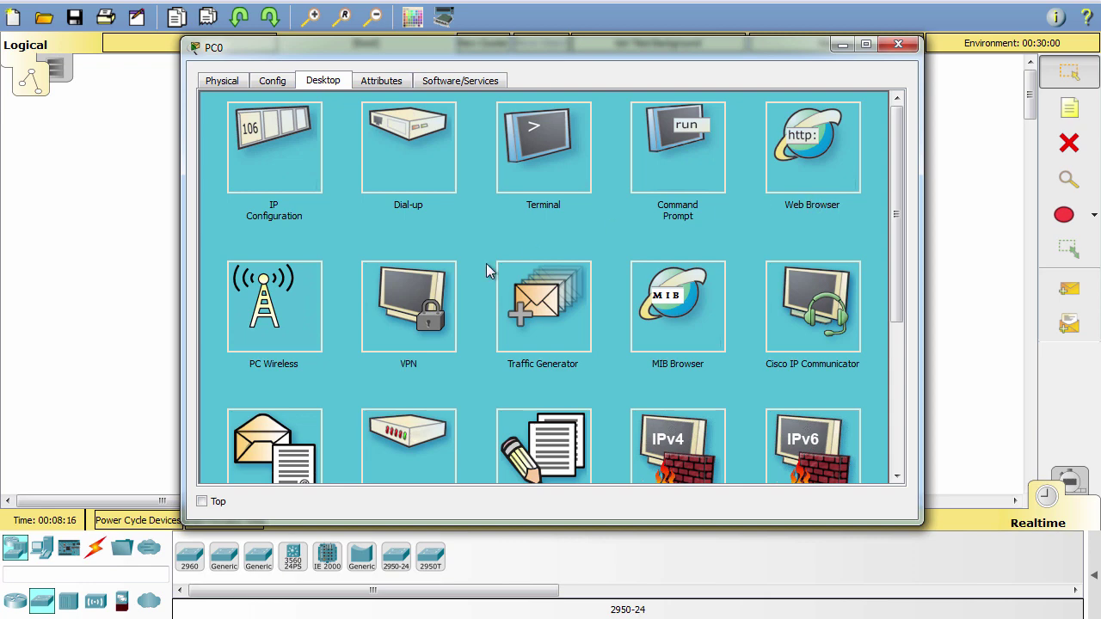
pyautogui.click(684, 302)
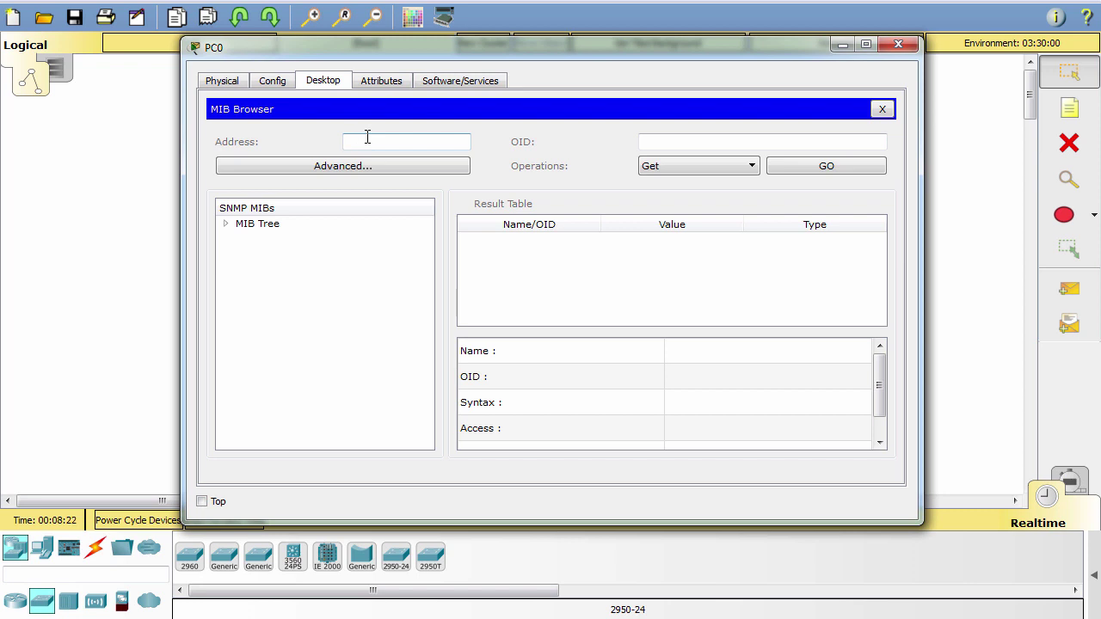
# Target address 192.168.1.99 and bring up the Advanced SNMP settings.
pyautogui.write('192')
pyautogui.press('BackSpace')
pyautogui.press('BackSpace')
pyautogui.write('.99')
pyautogui.moveTo(344, 45); pyautogui.dragTo(382, 56)
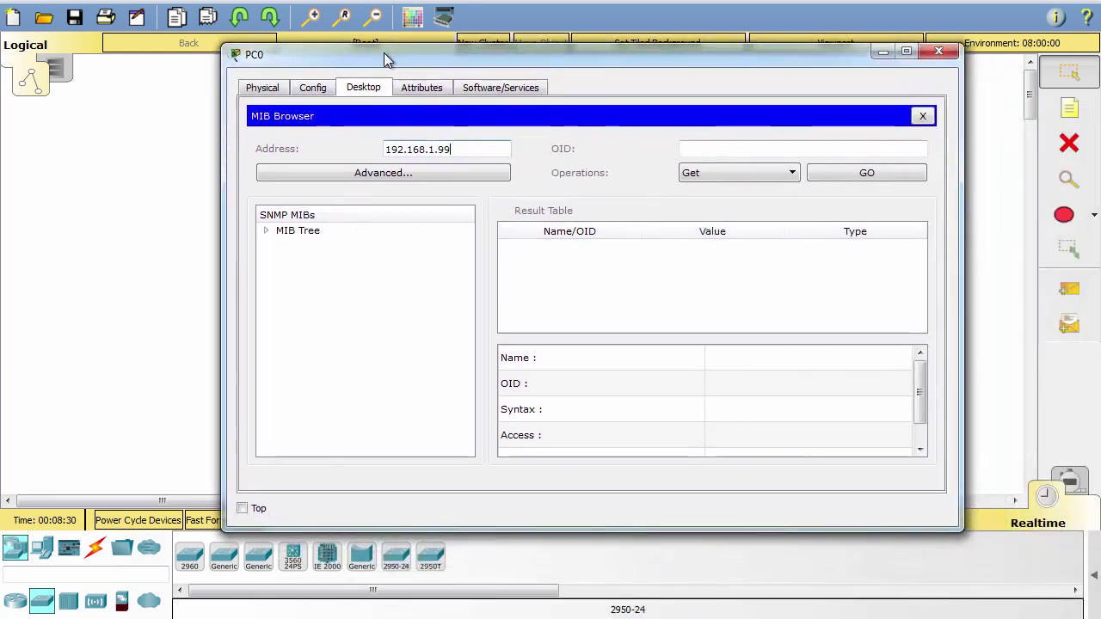
pyautogui.click(357, 172)
# Fill in the read and write community strings, select SNMP v2, and confirm.
pyautogui.click(491, 216)
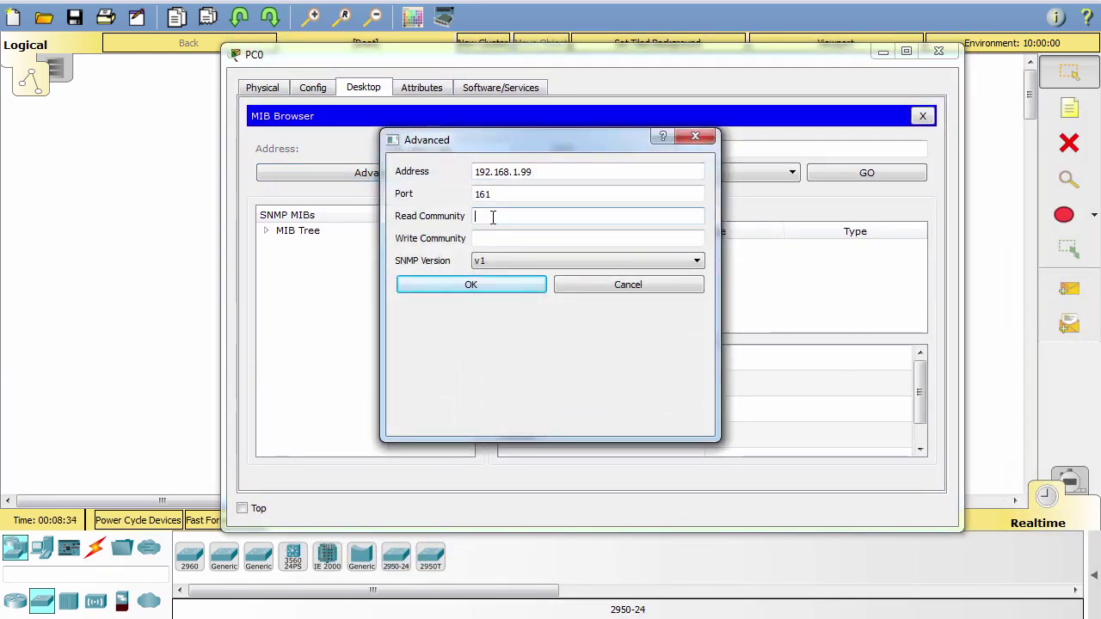
pyautogui.write('pub')
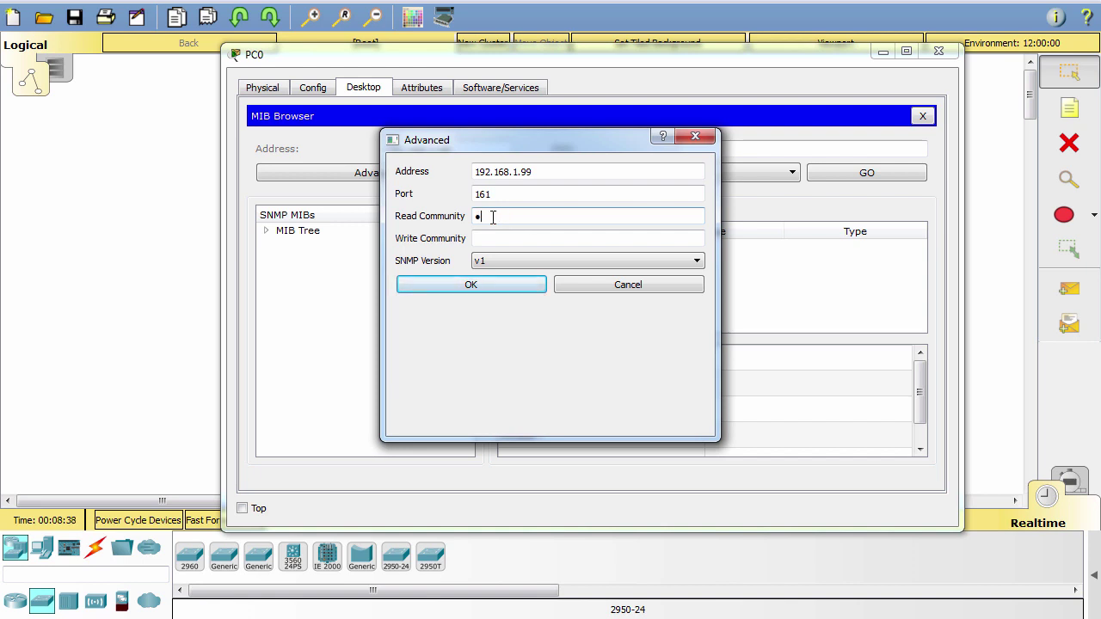
pyautogui.write('lic1234')
pyautogui.click(499, 244)
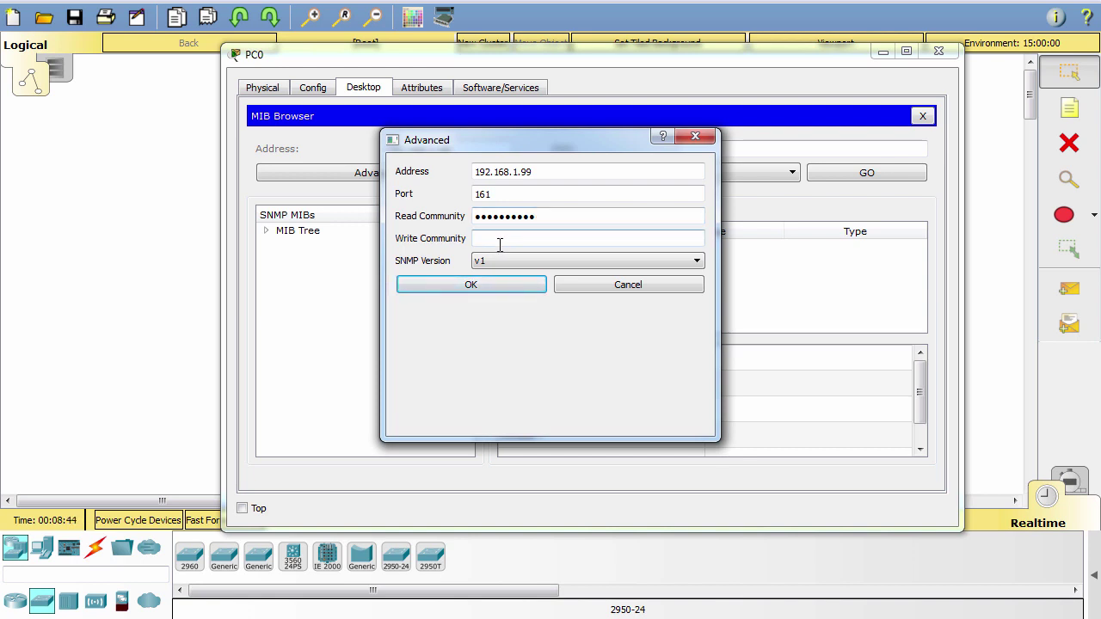
pyautogui.write('p4')
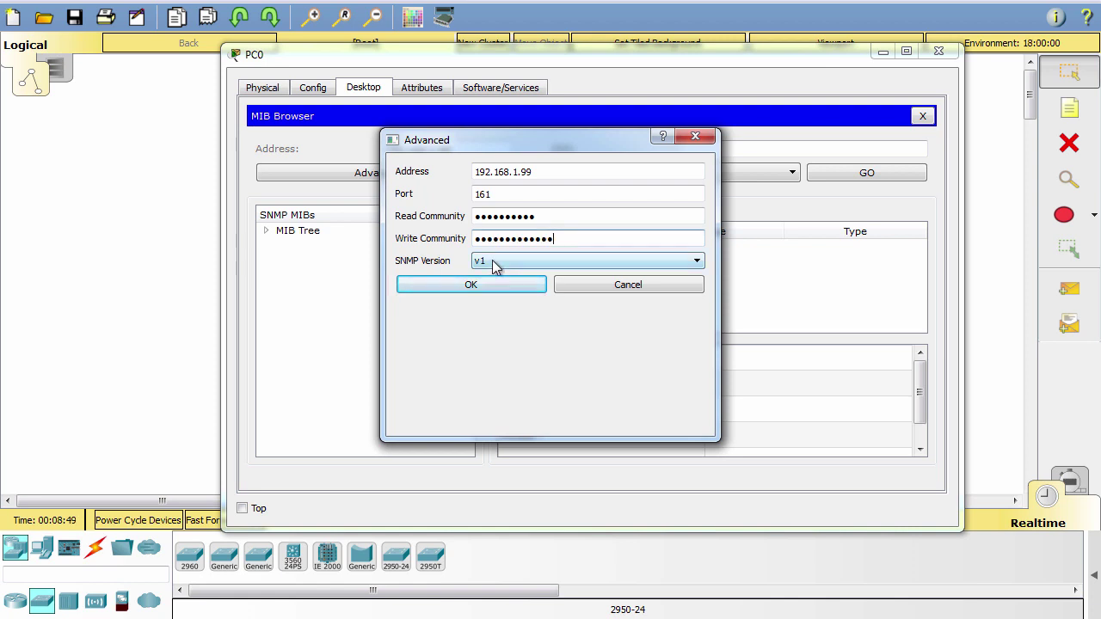
pyautogui.click(492, 260)
pyautogui.click(488, 283)
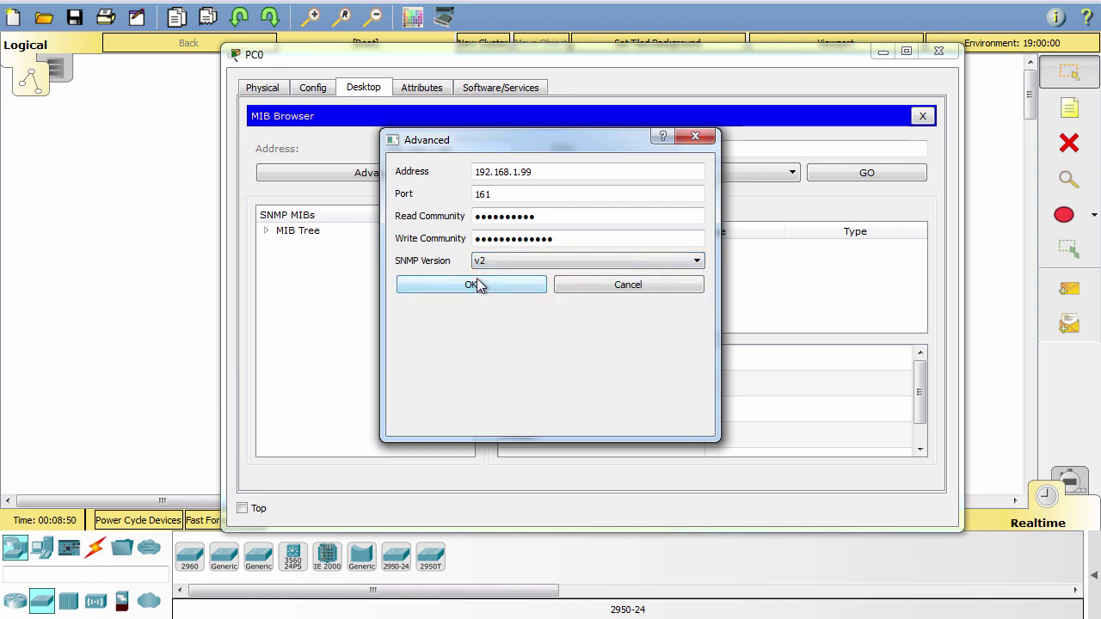
pyautogui.click(478, 280)
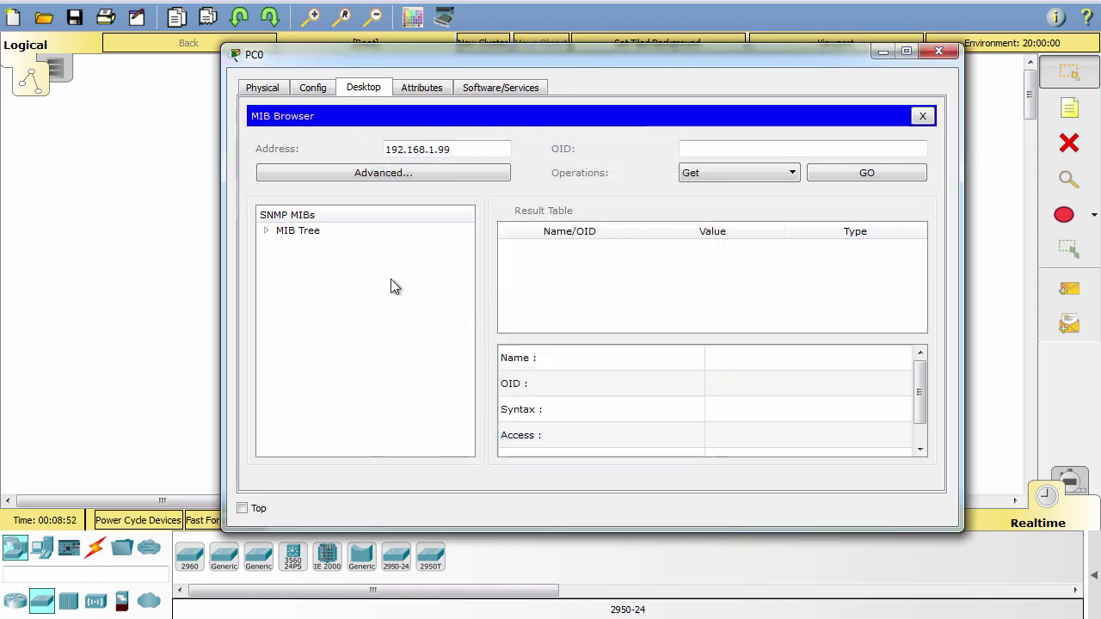
# Expand the MIB tree through router_std, .iso, .org, .dod, .internet, .mgmt, .mib-2 to .system.
pyautogui.click(268, 230)
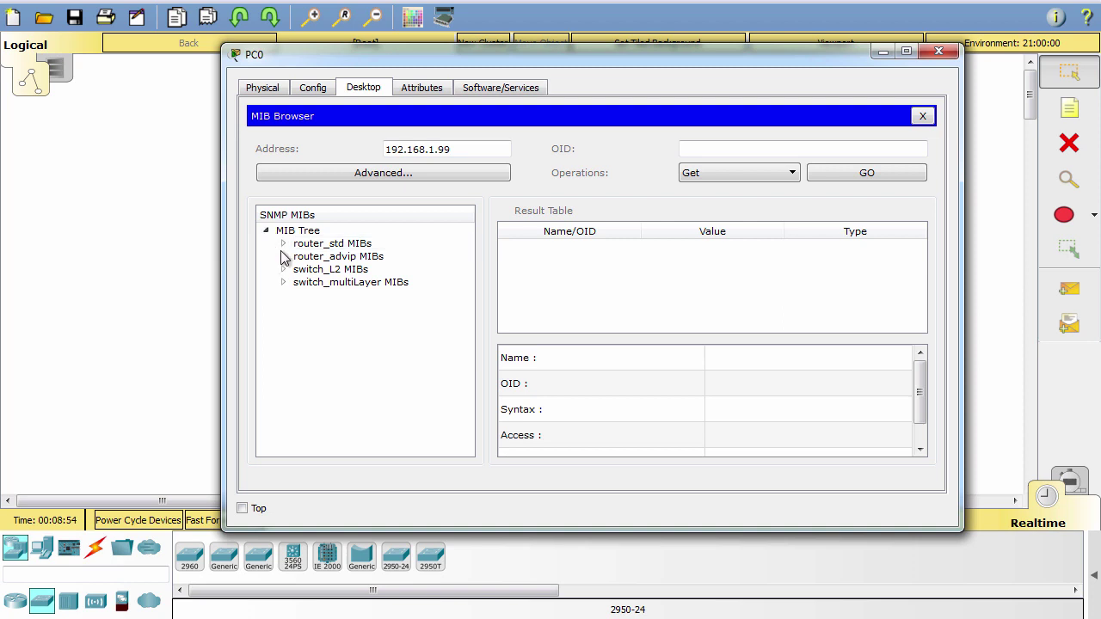
pyautogui.click(284, 245)
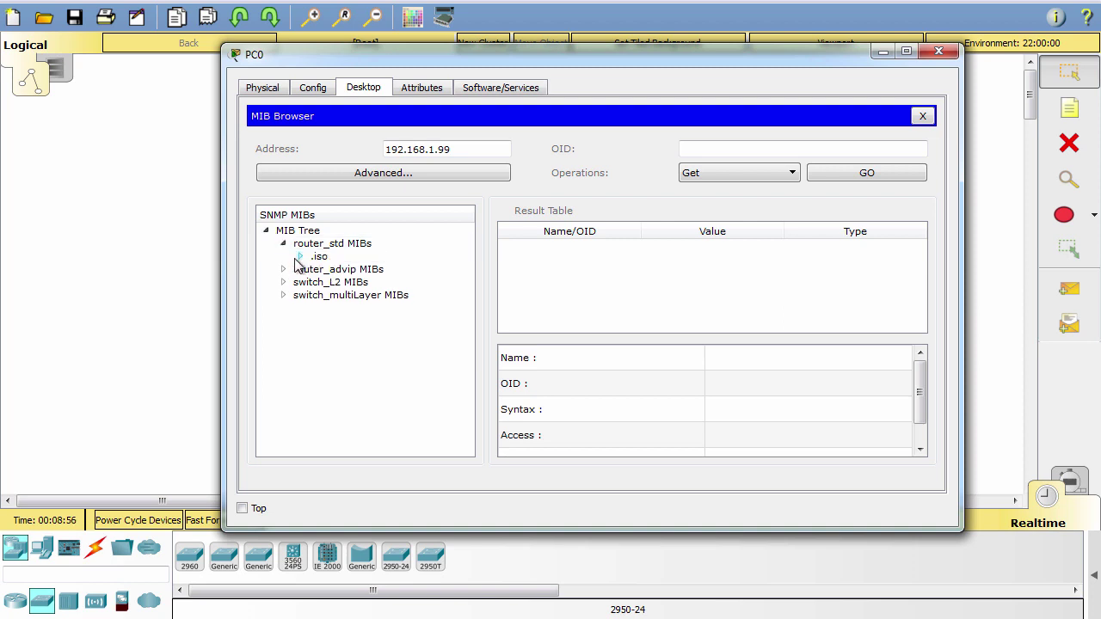
pyautogui.click(301, 257)
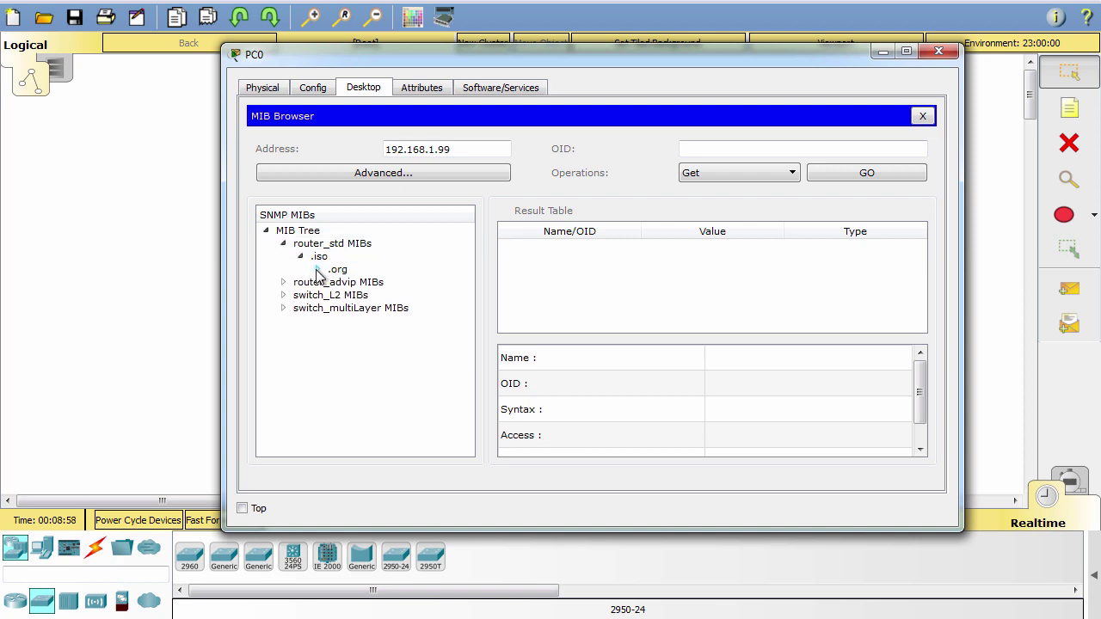
pyautogui.click(317, 270)
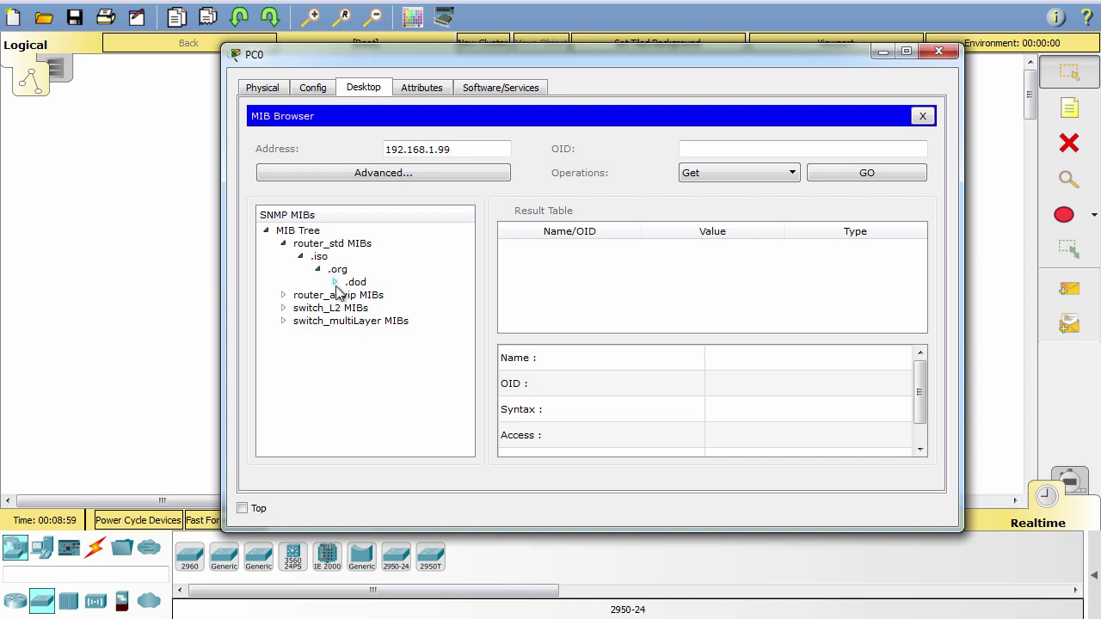
pyautogui.click(334, 283)
pyautogui.click(352, 295)
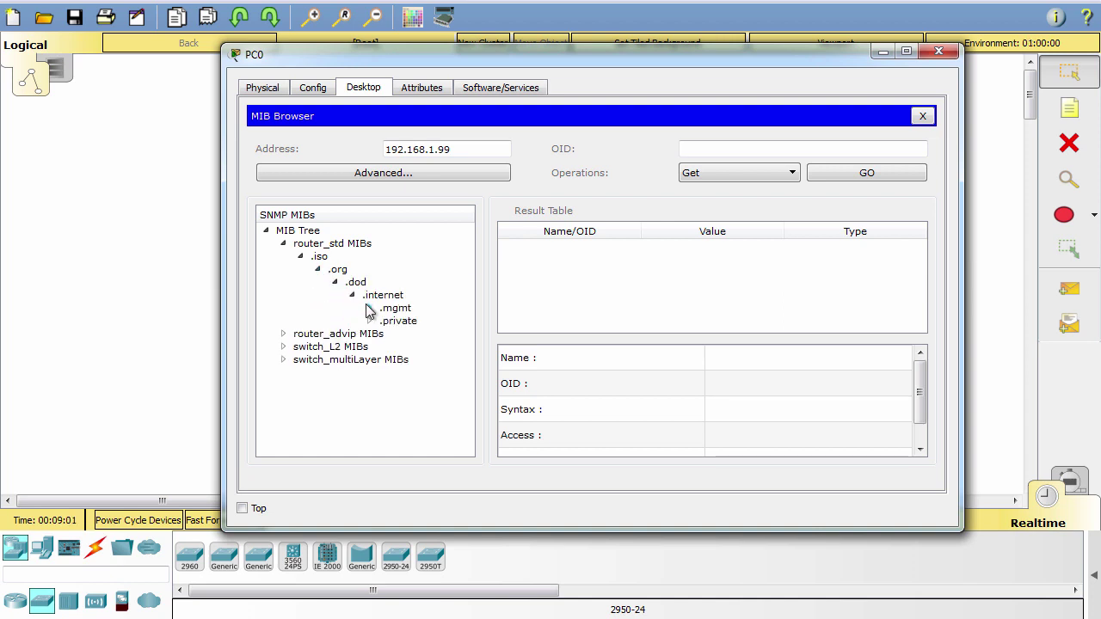
pyautogui.click(369, 308)
pyautogui.click(387, 321)
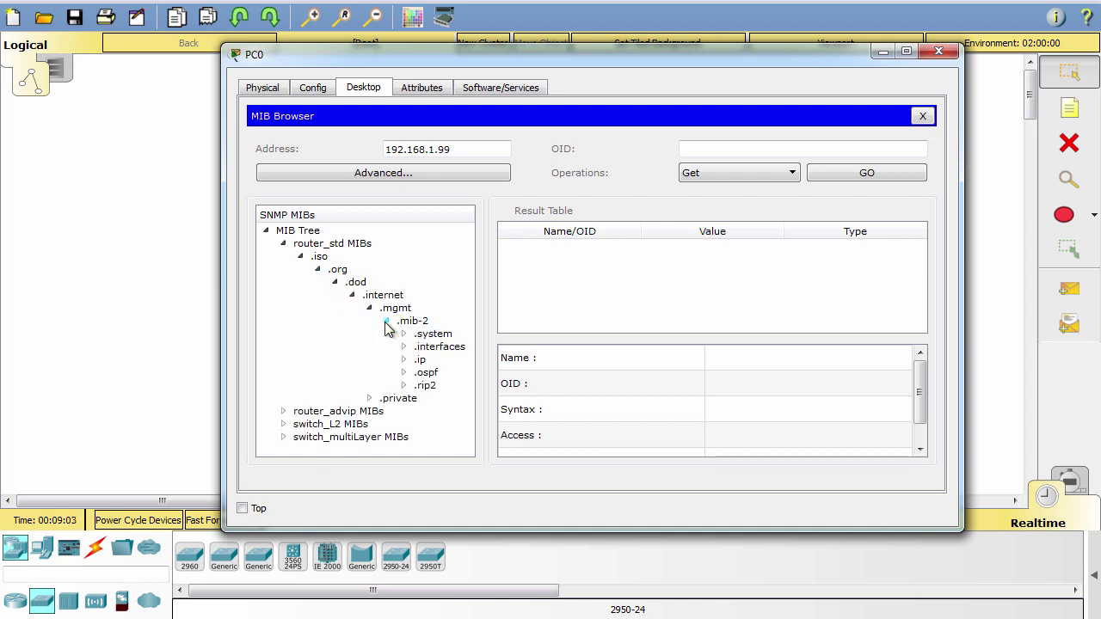
pyautogui.click(404, 334)
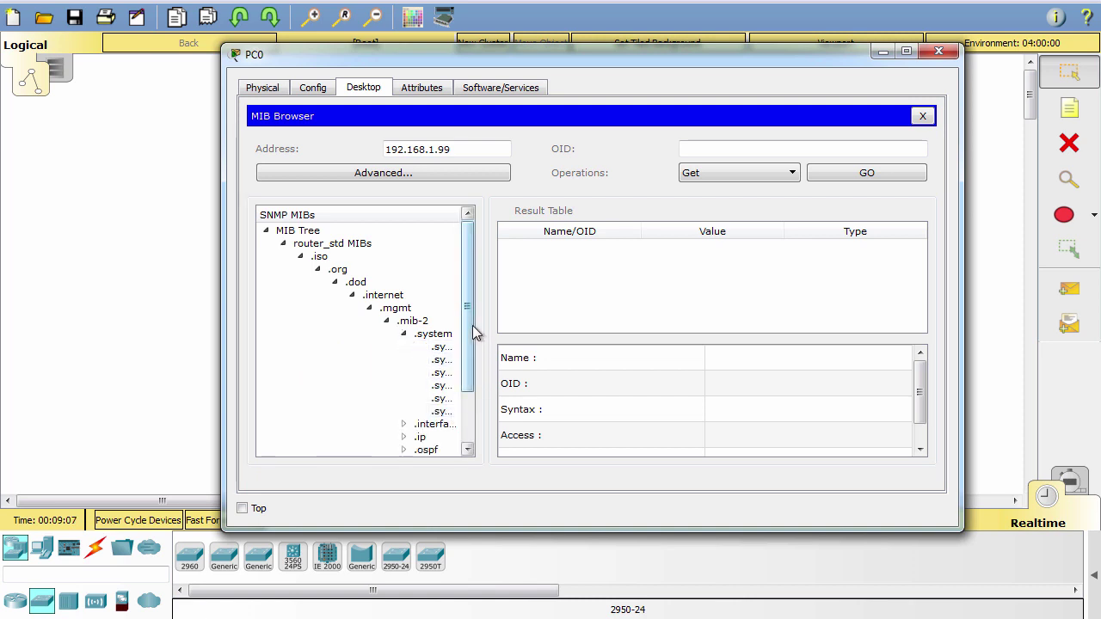
pyautogui.moveTo(488, 333); pyautogui.dragTo(561, 336)
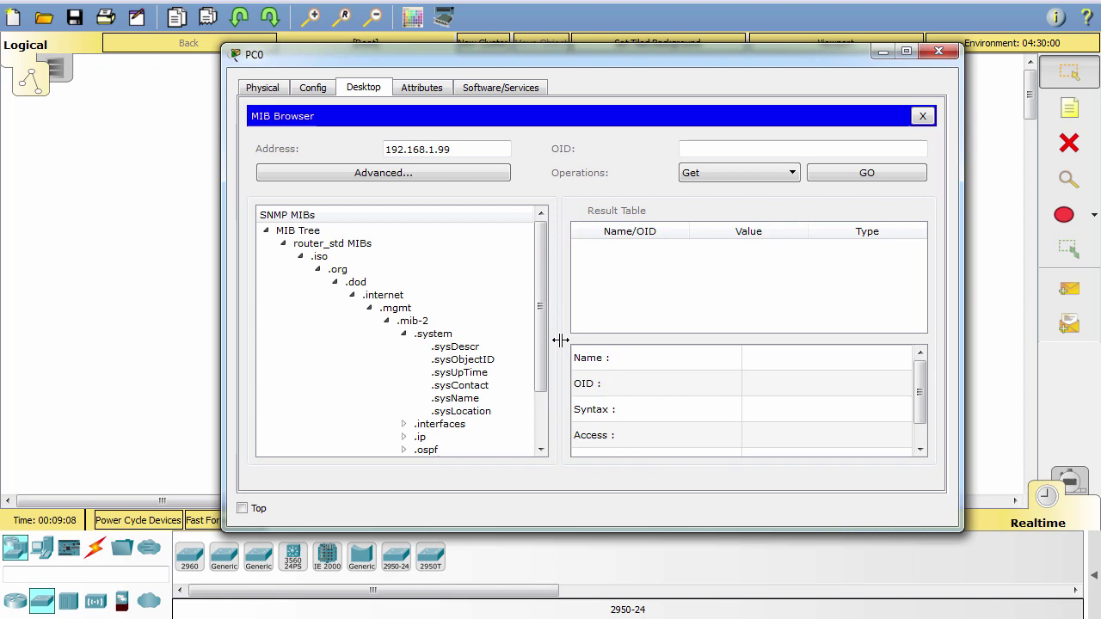
# Run a Get on .sysName, which returns the switch's name 'Switch'.
pyautogui.click(456, 400)
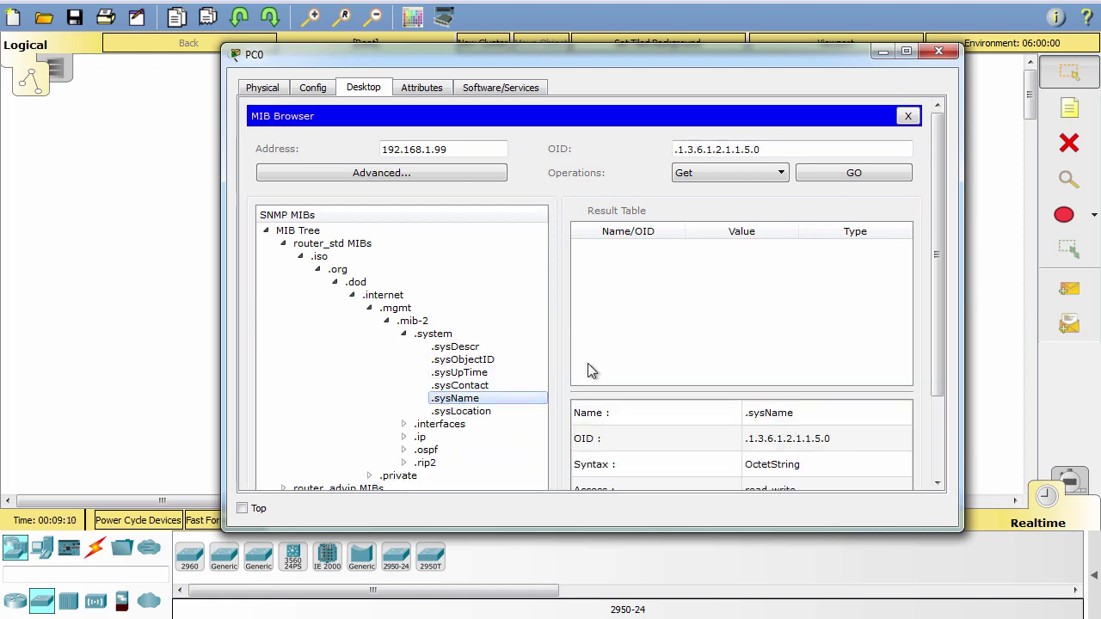
pyautogui.click(725, 169)
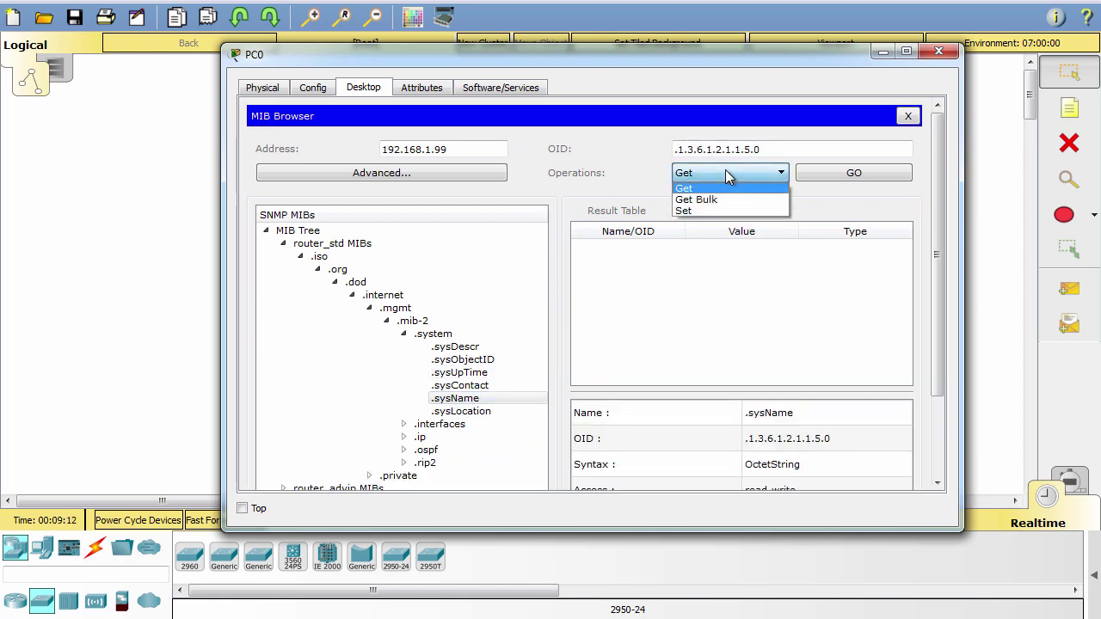
pyautogui.click(726, 169)
pyautogui.click(726, 169)
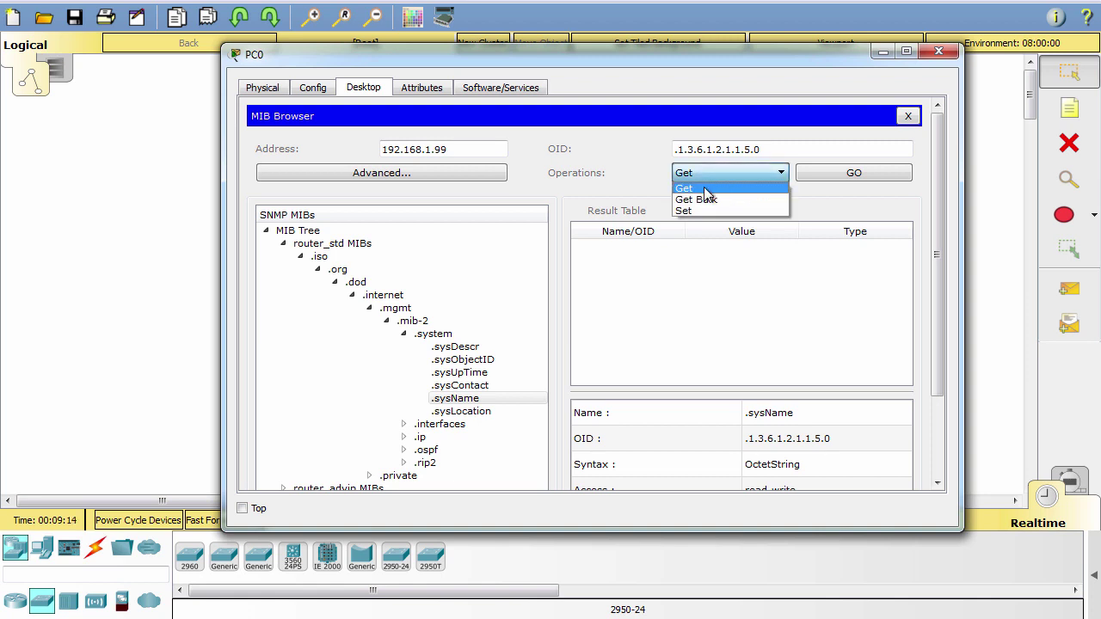
pyautogui.click(739, 186)
pyautogui.click(853, 173)
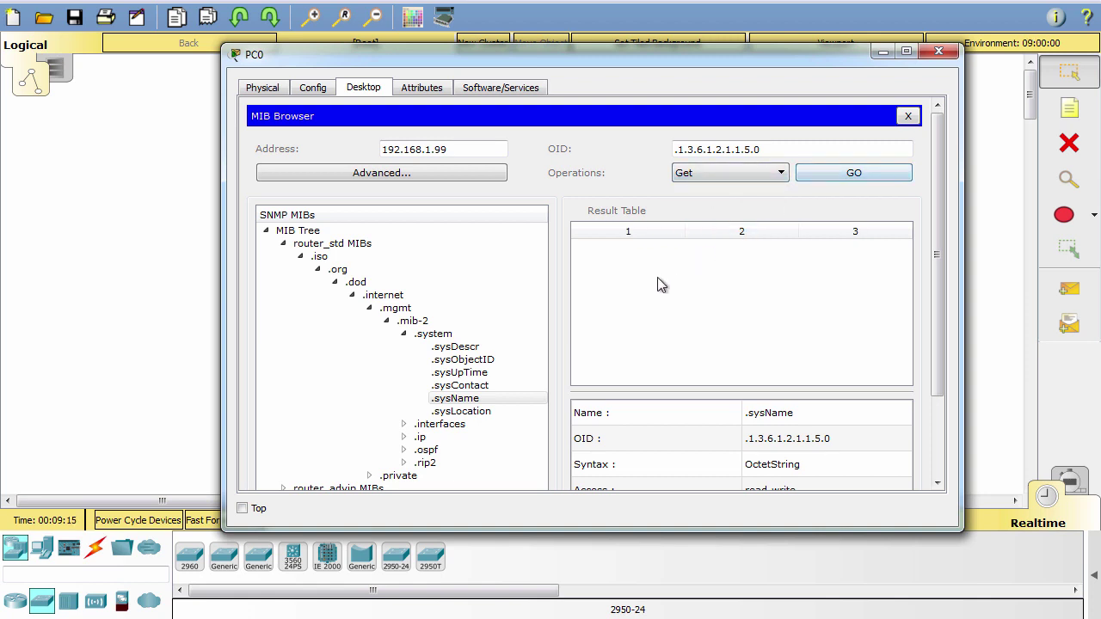
pyautogui.click(466, 399)
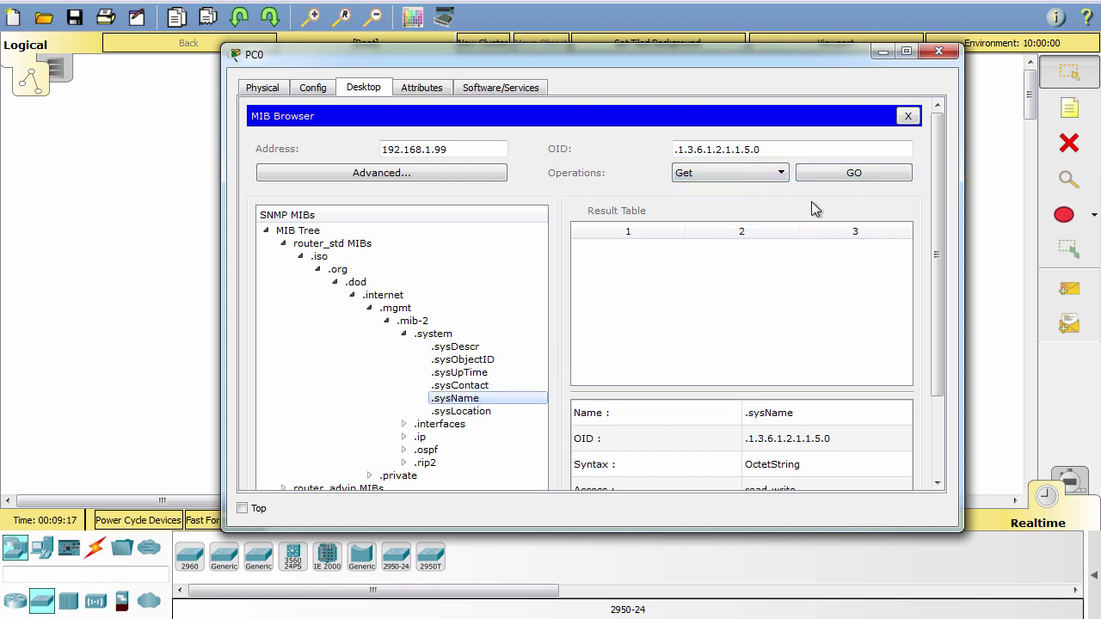
pyautogui.click(848, 178)
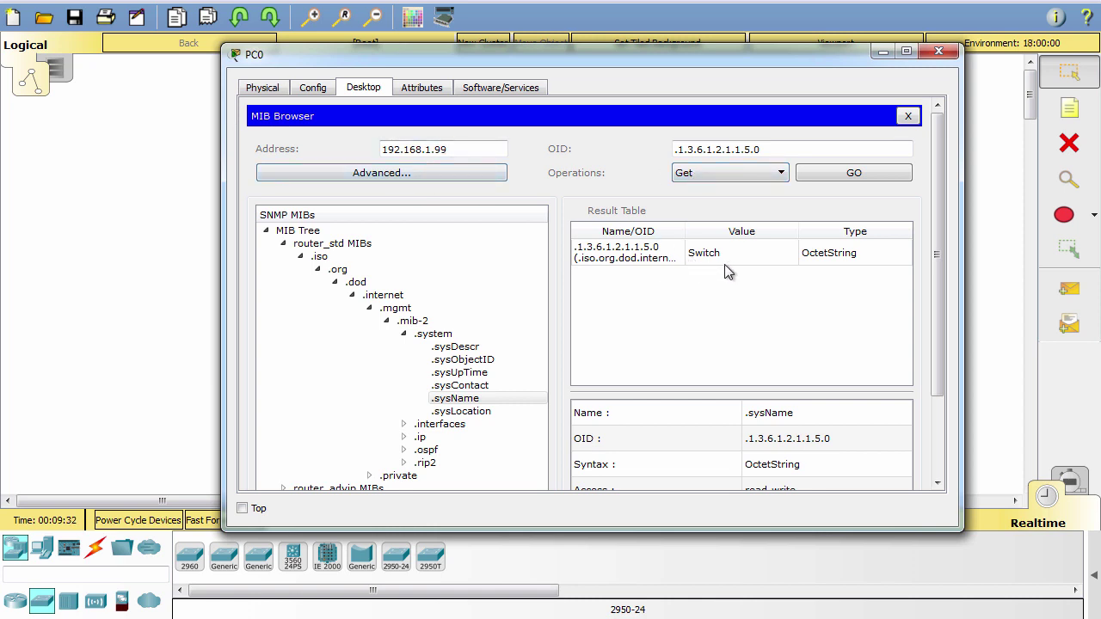
# Send an SNMP Set on sysName with OctetString value 'Switch-01'.
pyautogui.click(712, 174)
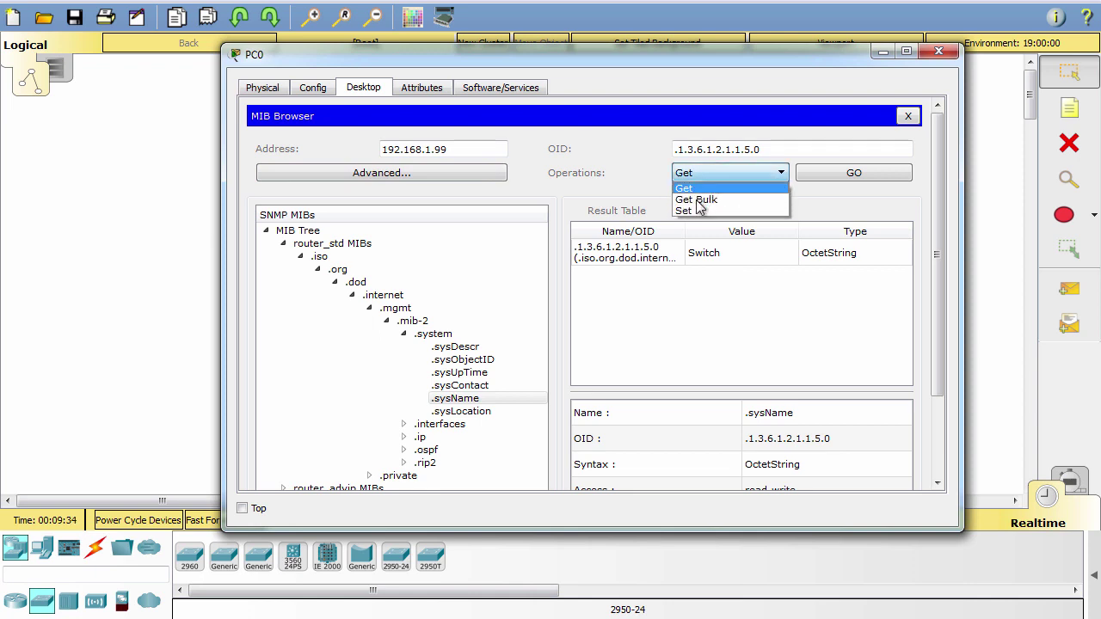
pyautogui.click(693, 210)
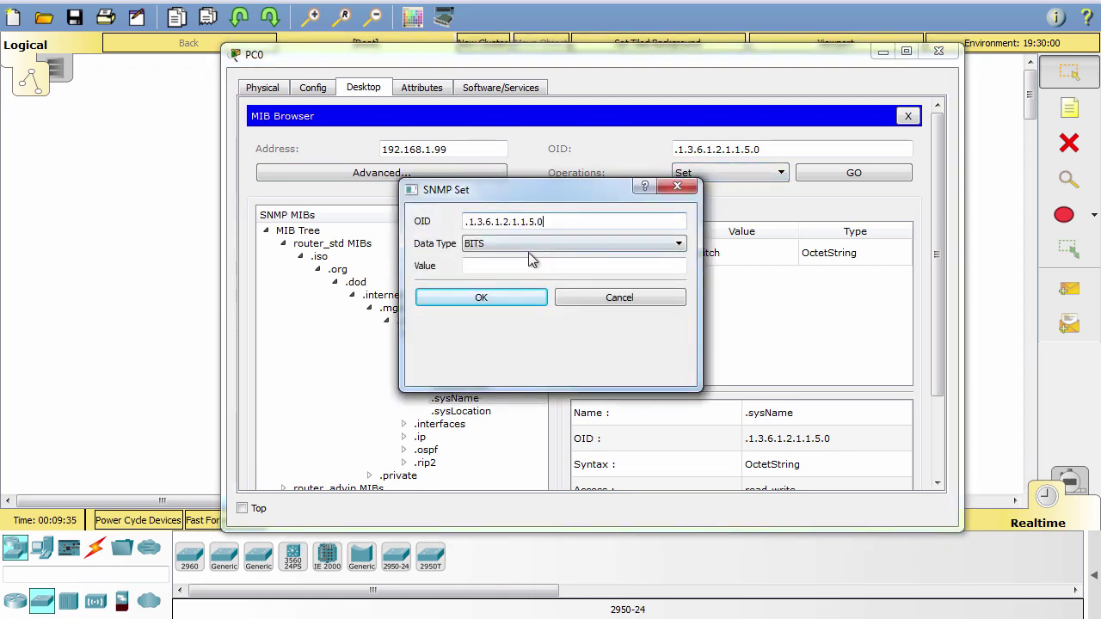
pyautogui.moveTo(544, 201); pyautogui.dragTo(458, 176)
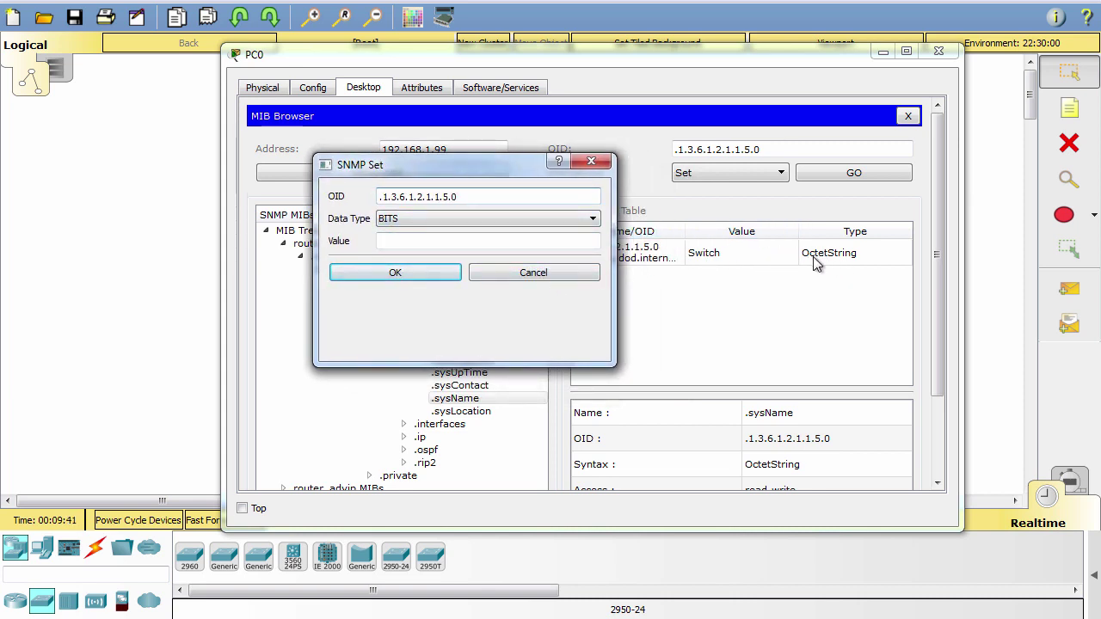
pyautogui.click(421, 219)
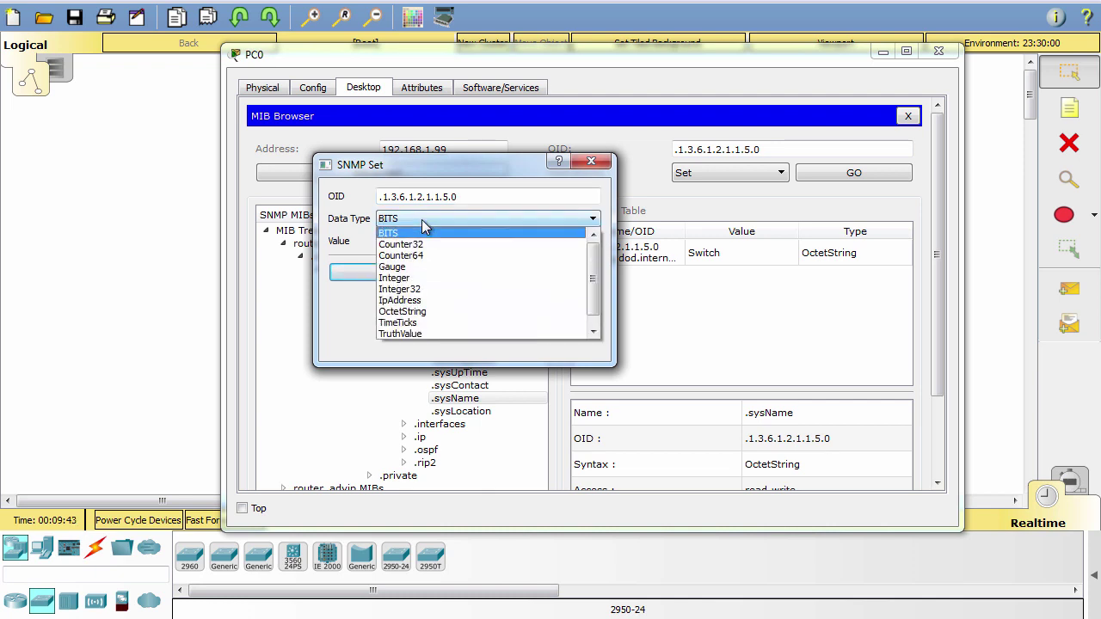
pyautogui.click(422, 311)
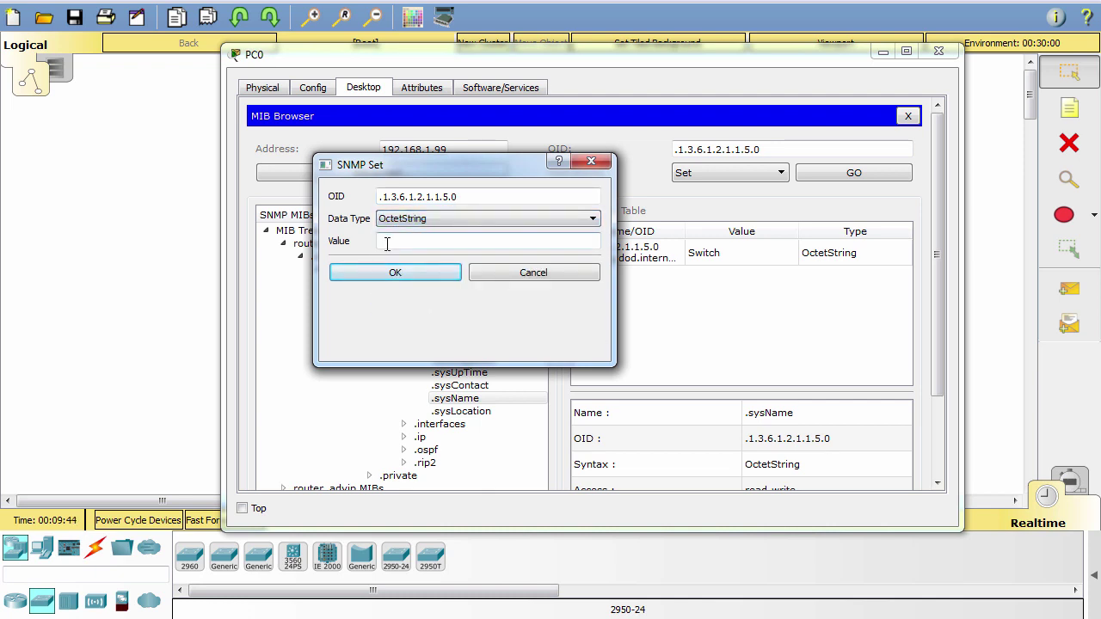
pyautogui.write('Sw')
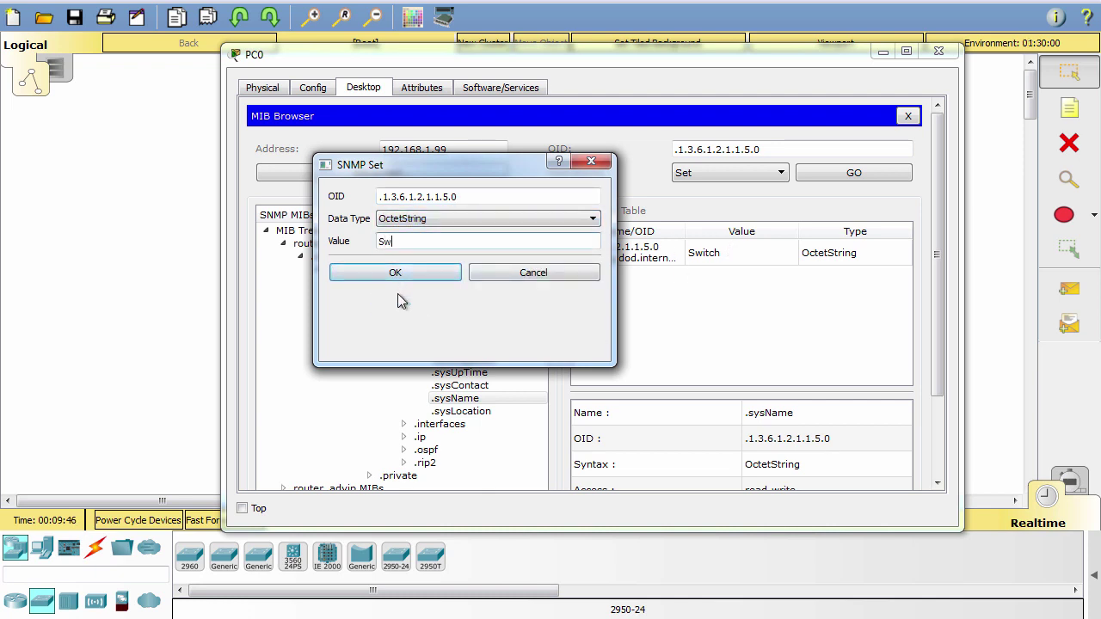
pyautogui.write('itch')
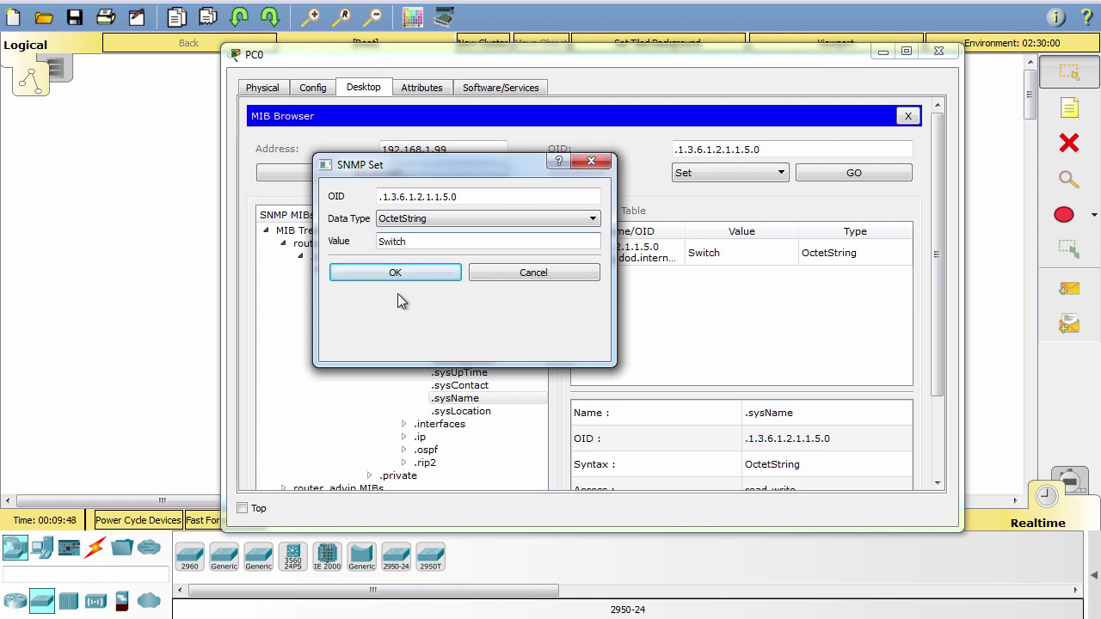
pyautogui.write('-01')
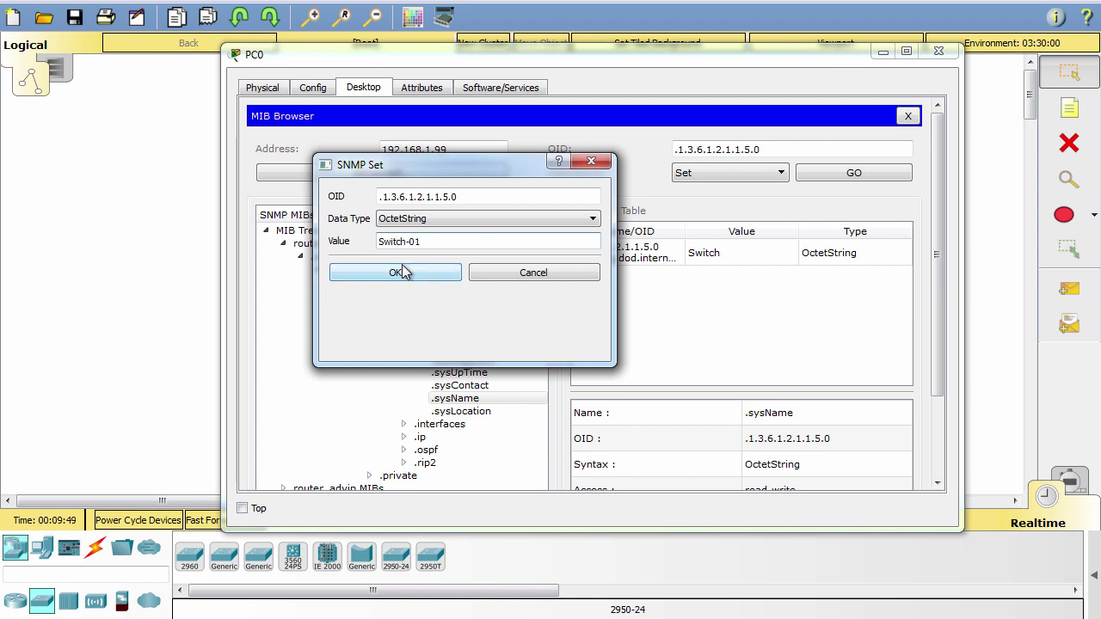
pyautogui.click(406, 274)
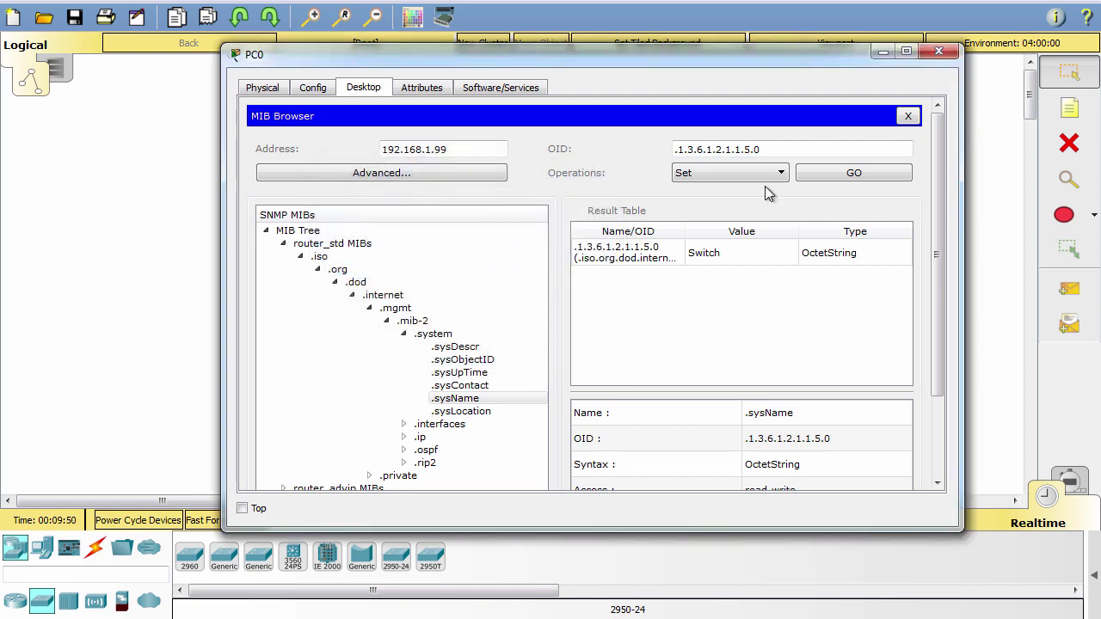
pyautogui.click(836, 172)
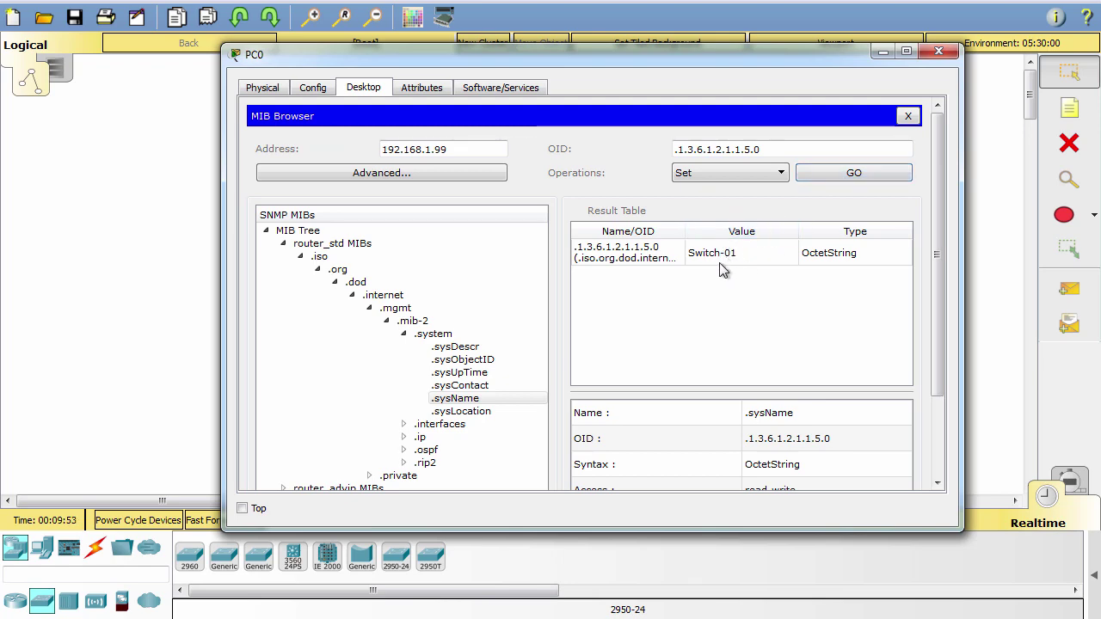
pyautogui.click(879, 57)
# Check that Switch0's CLI prompt reads 'Switch-01#', then close the switch window.
pyautogui.click(467, 241)
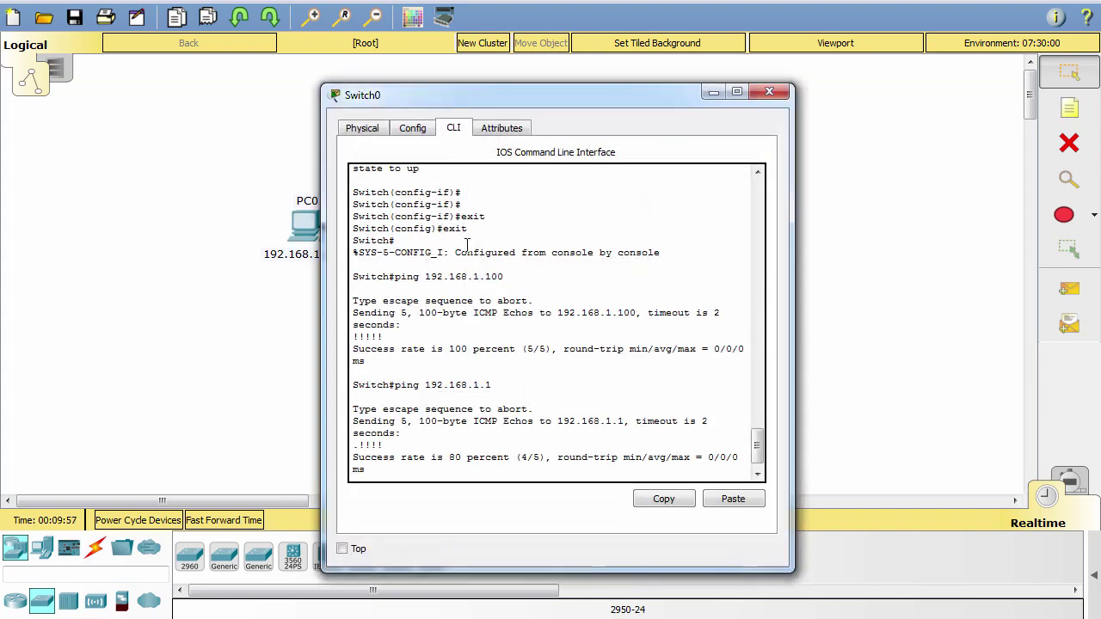
pyautogui.click(509, 284)
pyautogui.press('Return')
pyautogui.press('Return')
pyautogui.press('Return')
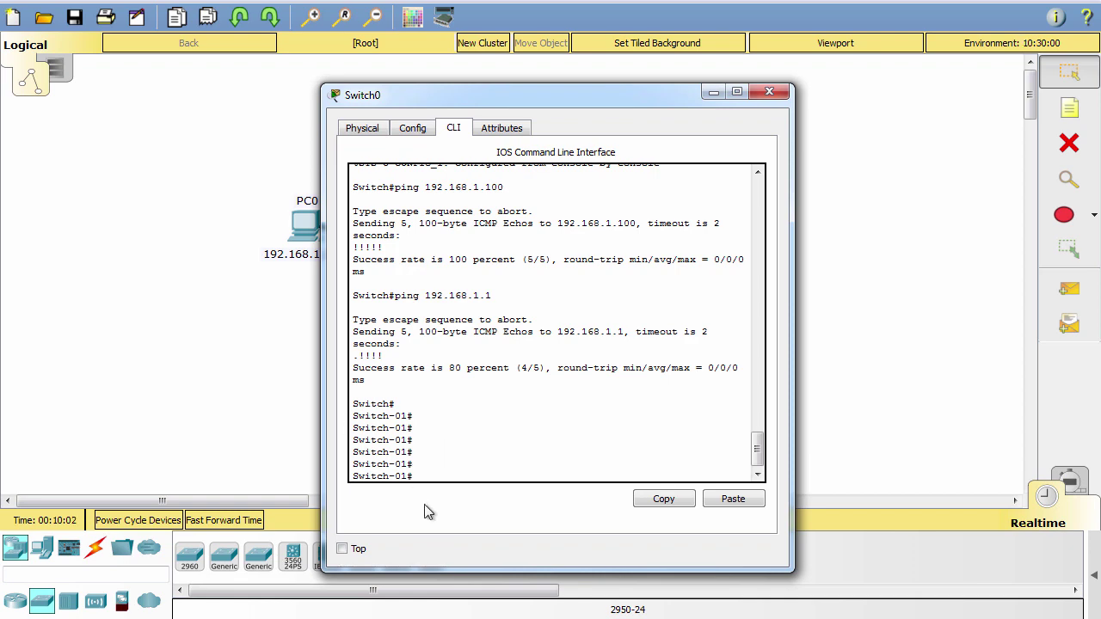
pyautogui.click(768, 91)
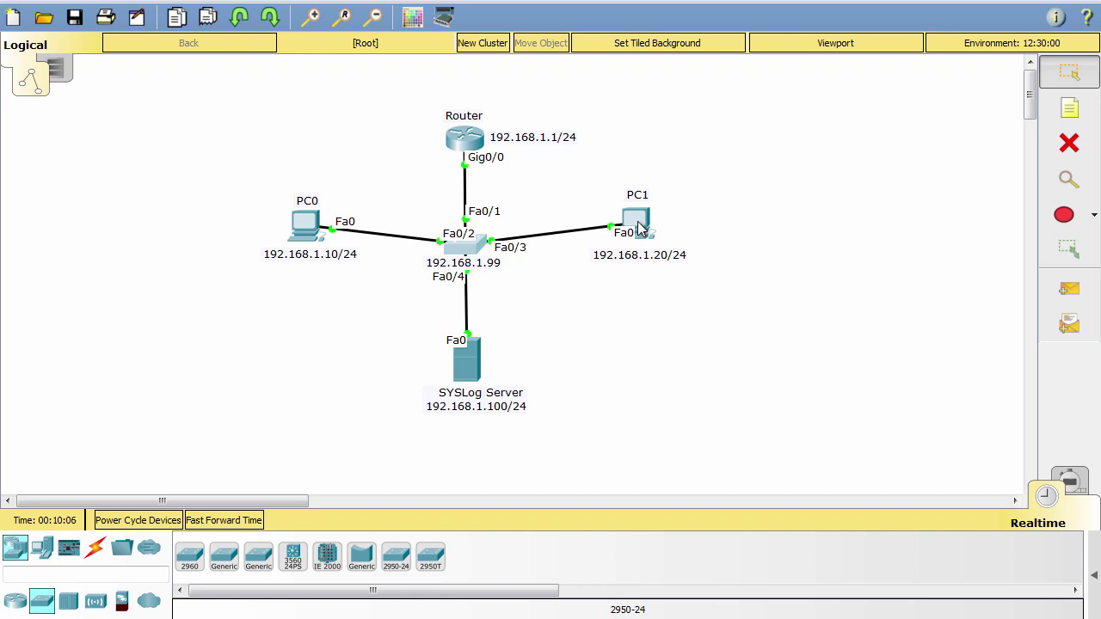
pyautogui.moveTo(639, 228)
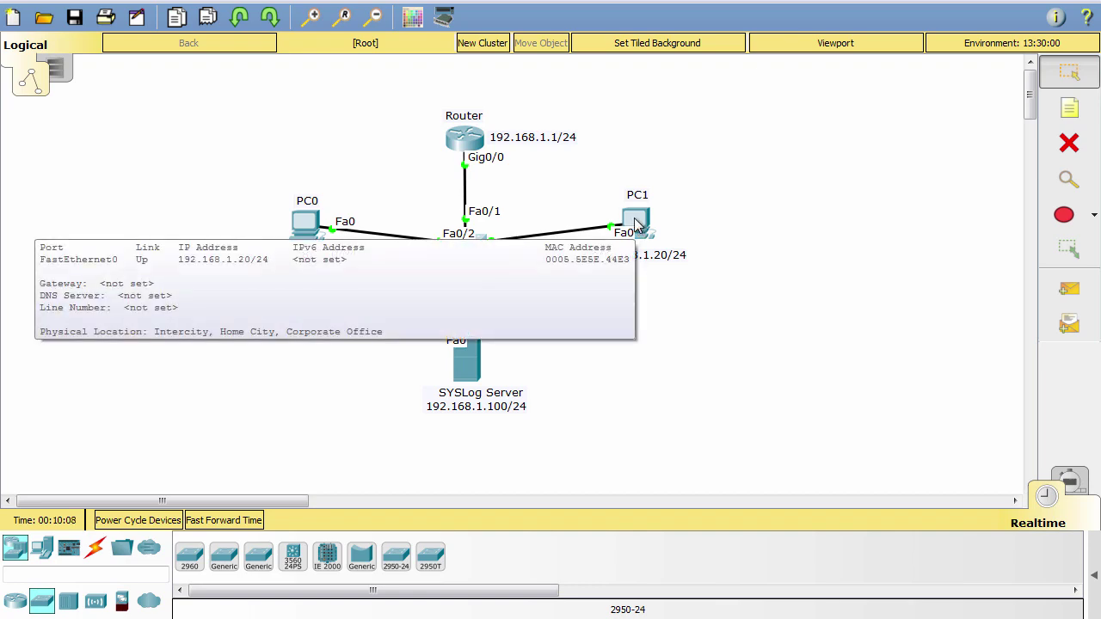
# Launch the MIB Browser from PC1's Desktop applications.
pyautogui.click(637, 223)
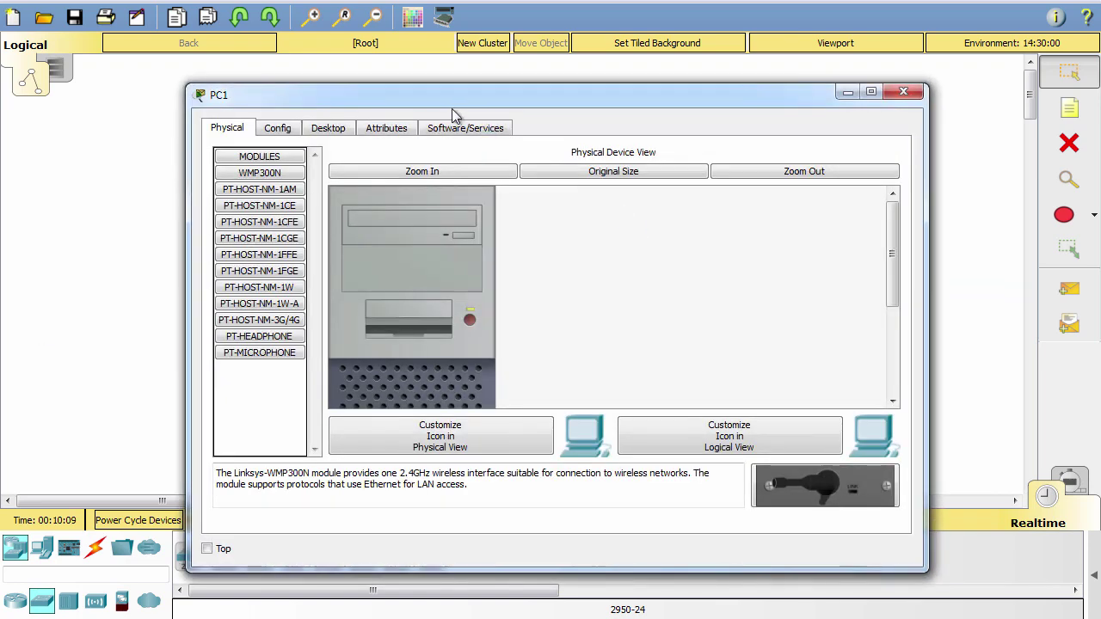
pyautogui.moveTo(449, 110); pyautogui.dragTo(485, 69)
pyautogui.click(428, 88)
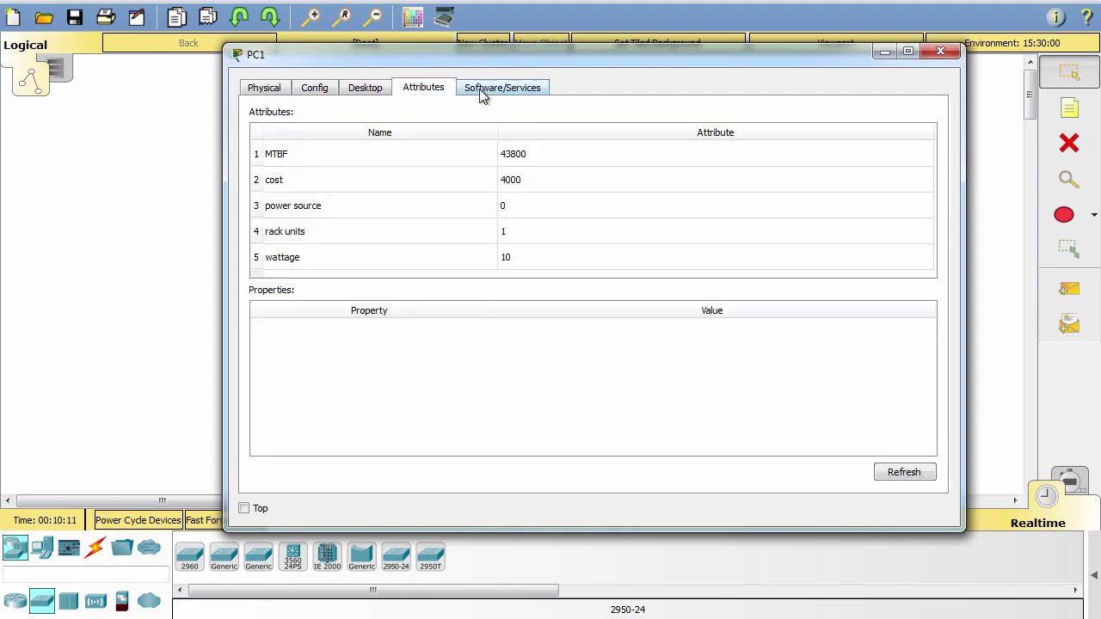
pyautogui.click(480, 88)
pyautogui.click(373, 88)
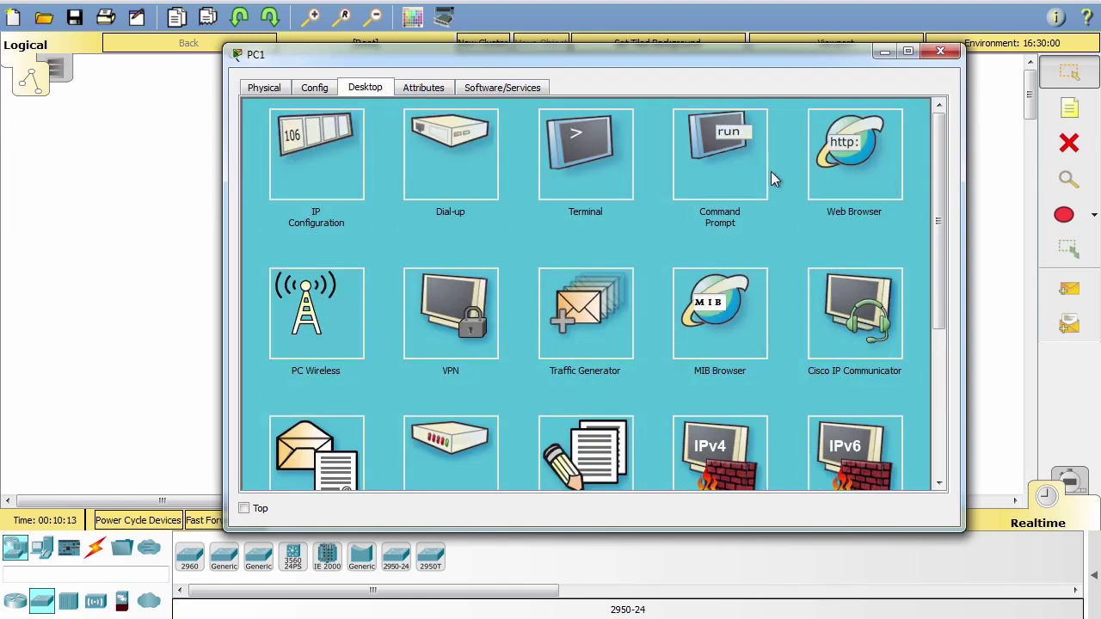
pyautogui.click(695, 301)
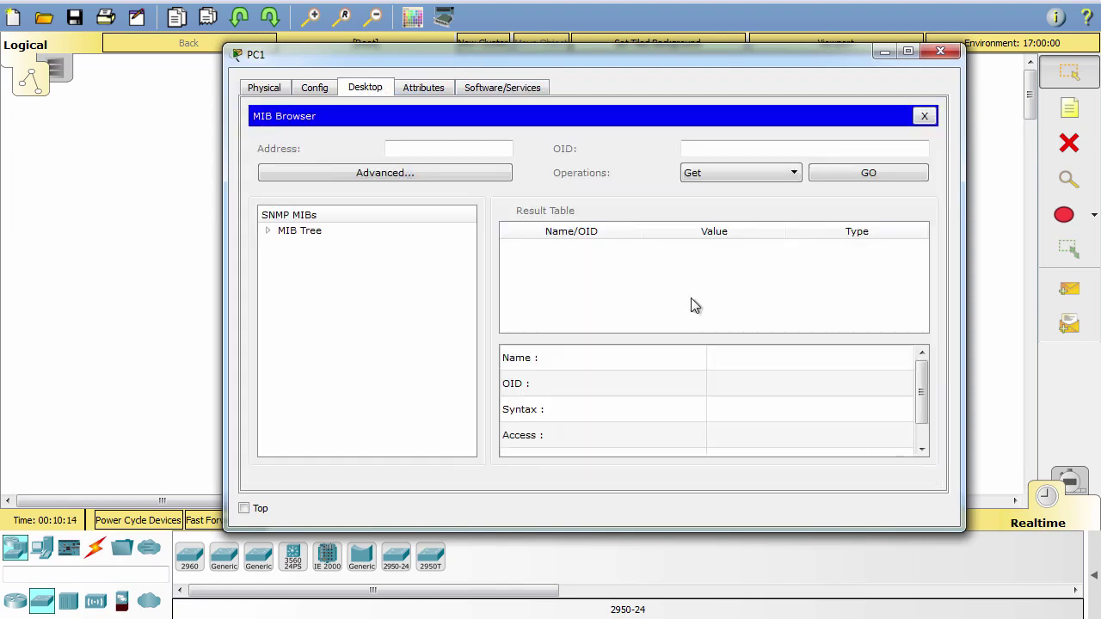
# Target 192.168.1.1 with read and write community strings and SNMP v2 in Advanced settings.
pyautogui.click(411, 148)
pyautogui.write('192.168')
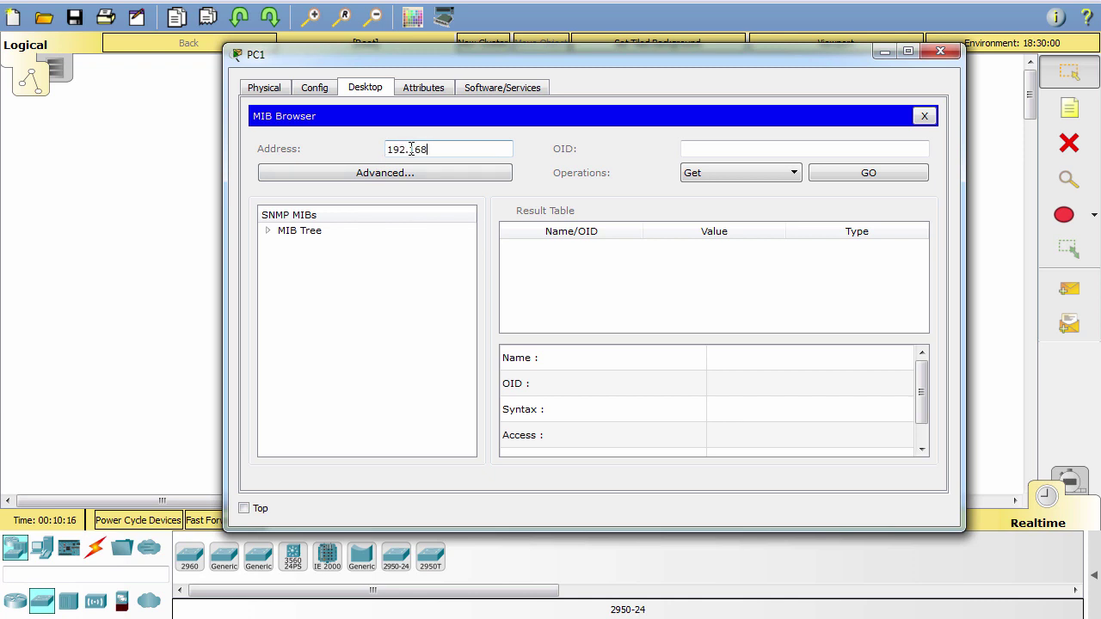
pyautogui.write('.1.1')
pyautogui.click(376, 174)
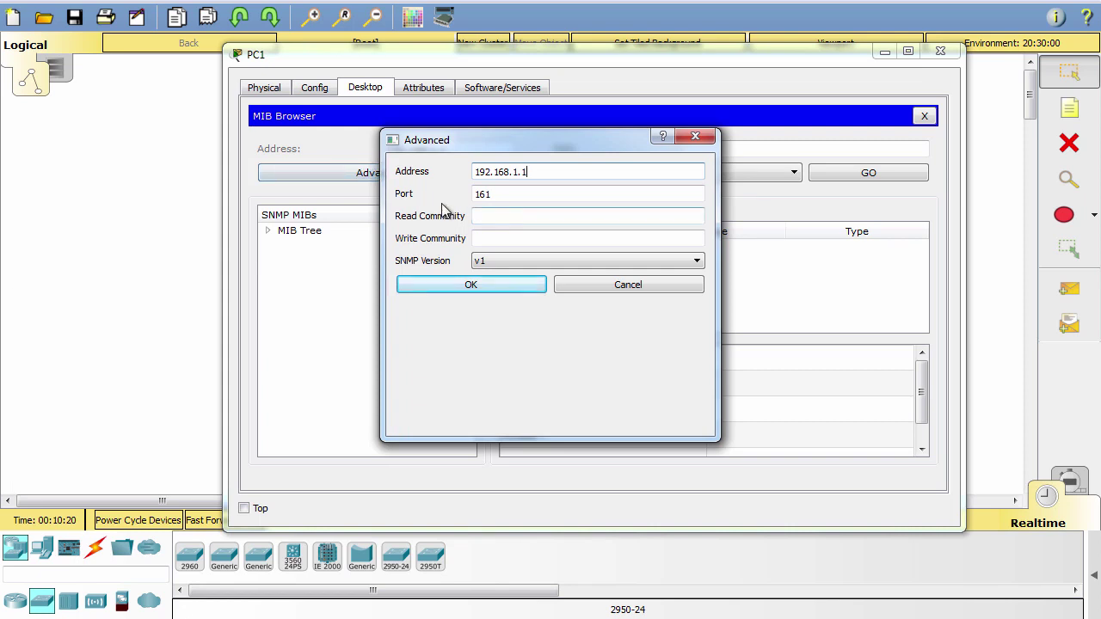
pyautogui.click(488, 216)
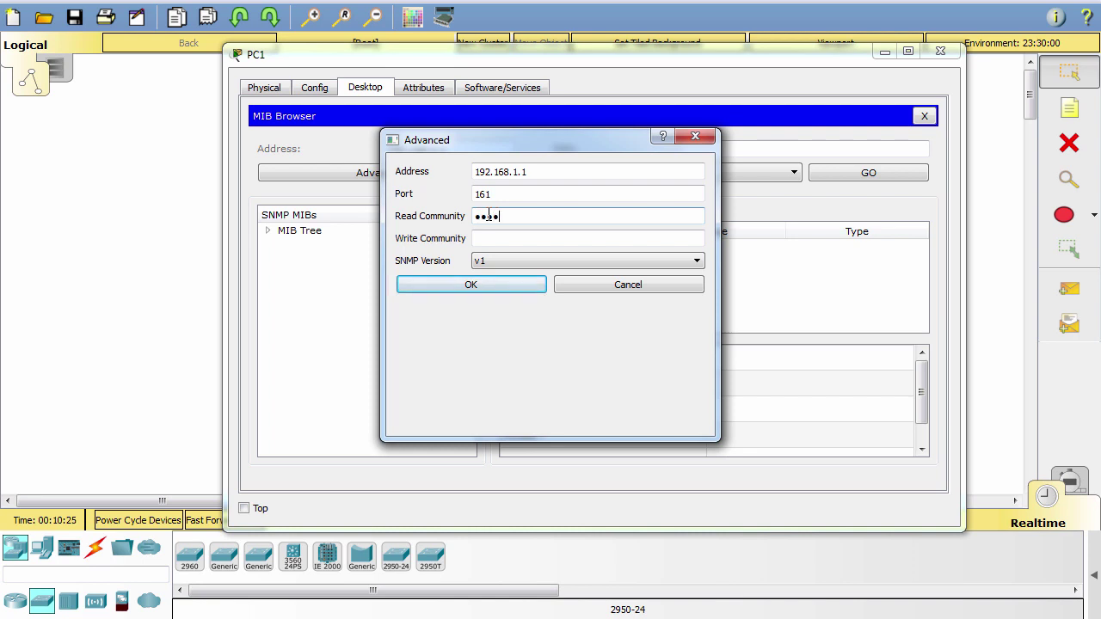
pyautogui.click(478, 241)
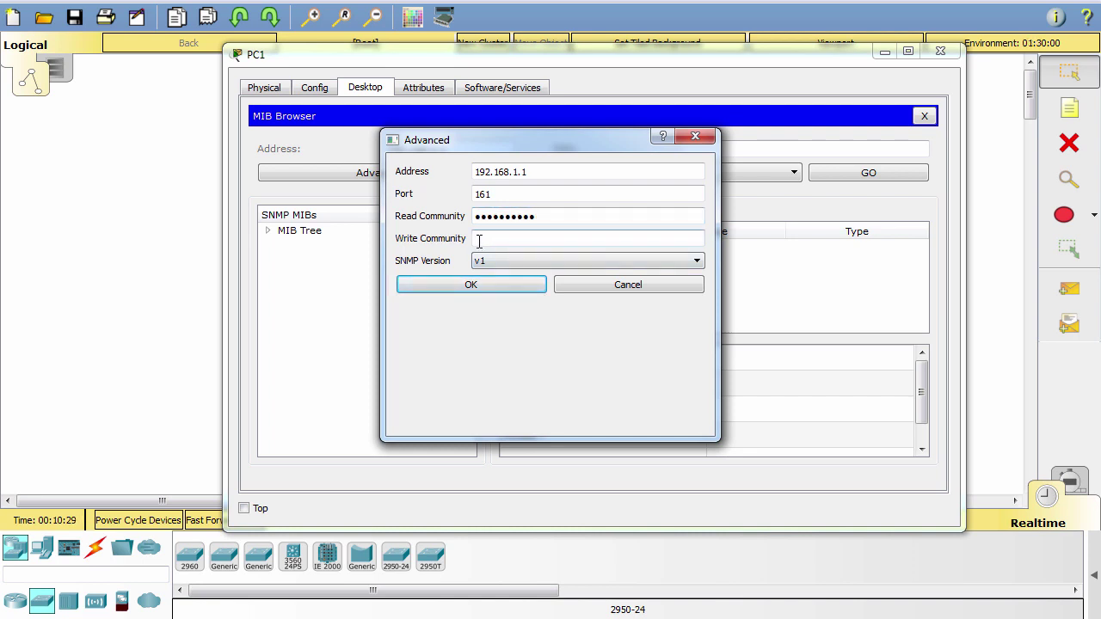
pyautogui.write('pri')
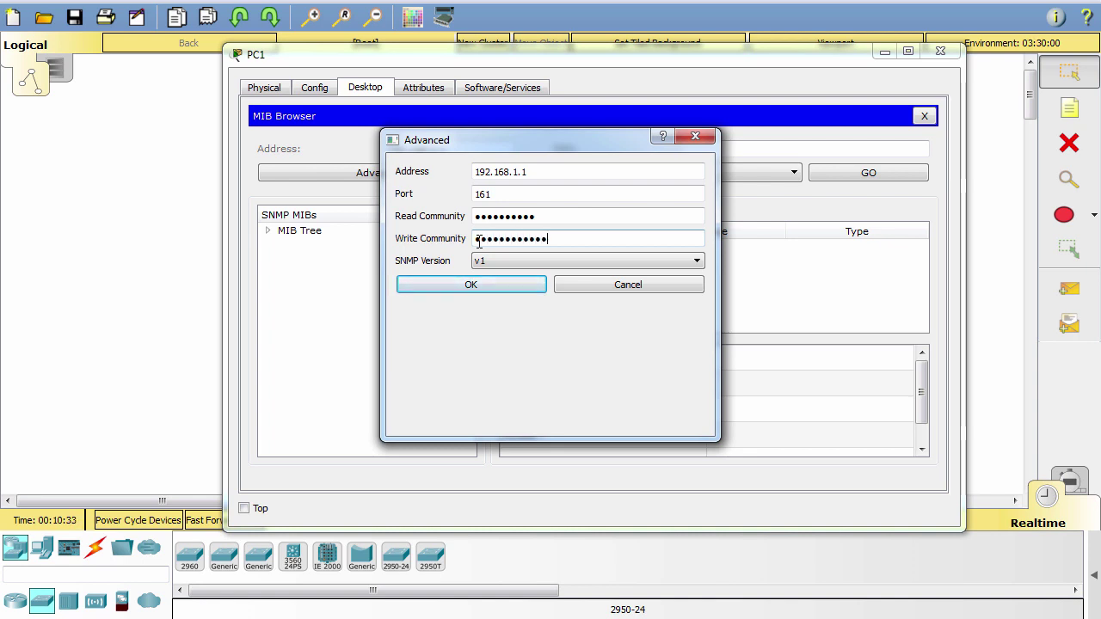
pyautogui.click(507, 263)
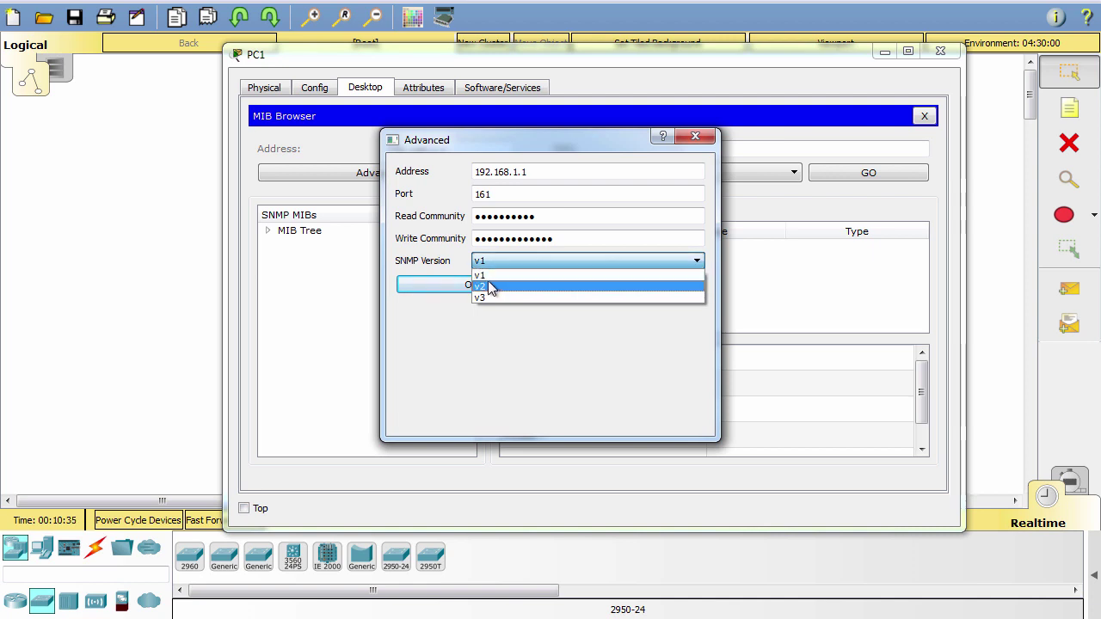
pyautogui.click(488, 283)
pyautogui.click(464, 284)
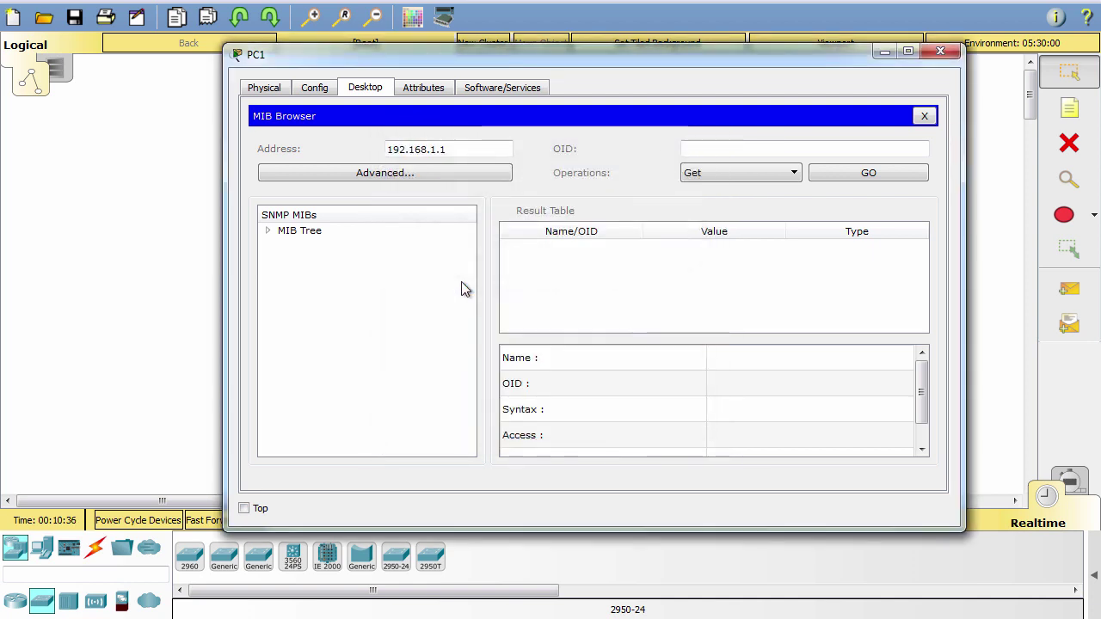
# Expand the MIB tree to .system and Get .sysName, returning 'Router'.
pyautogui.click(268, 231)
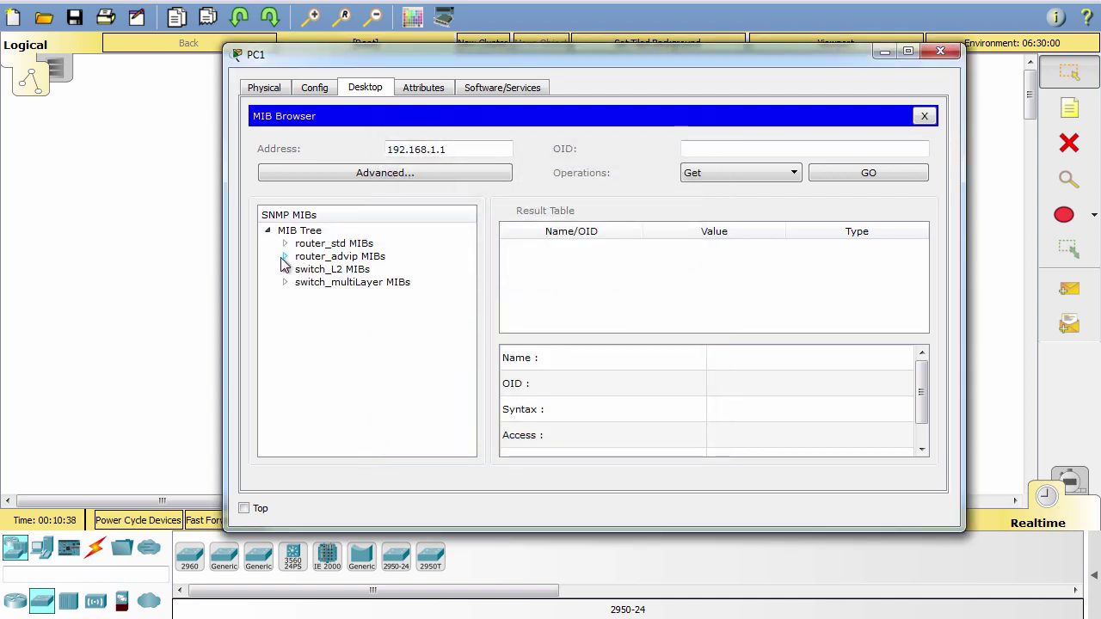
pyautogui.click(286, 244)
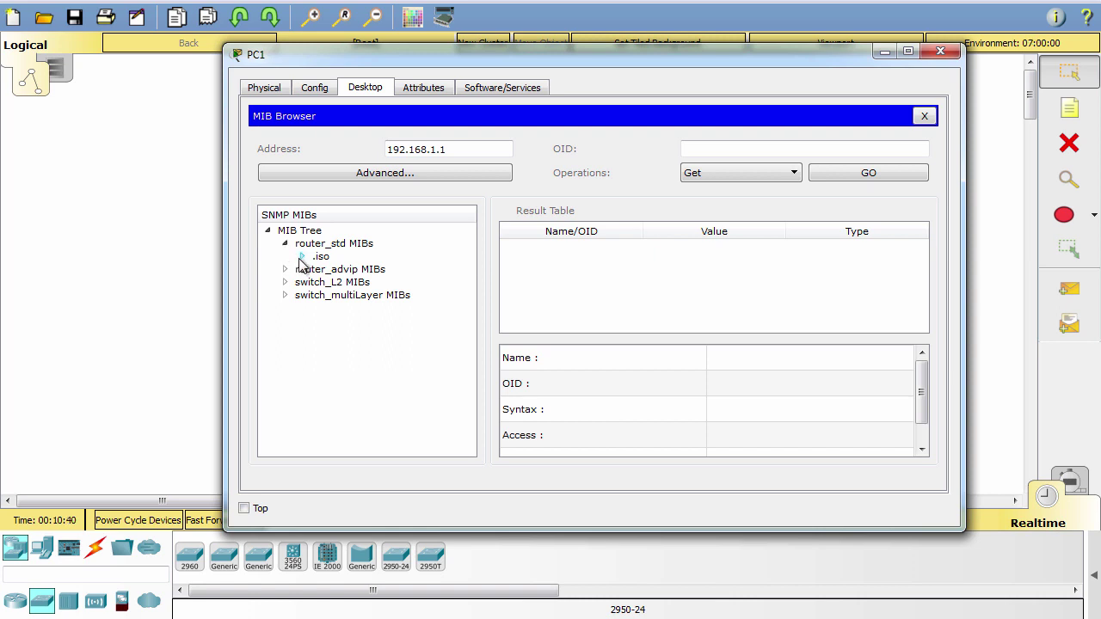
pyautogui.click(302, 257)
pyautogui.click(319, 270)
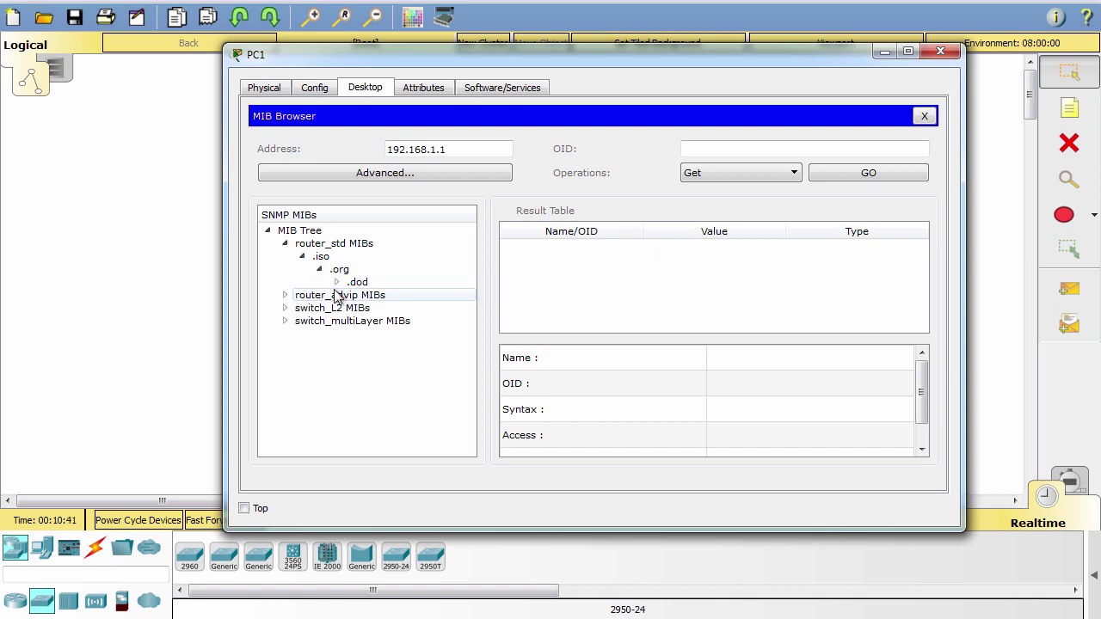
pyautogui.click(337, 282)
pyautogui.click(353, 295)
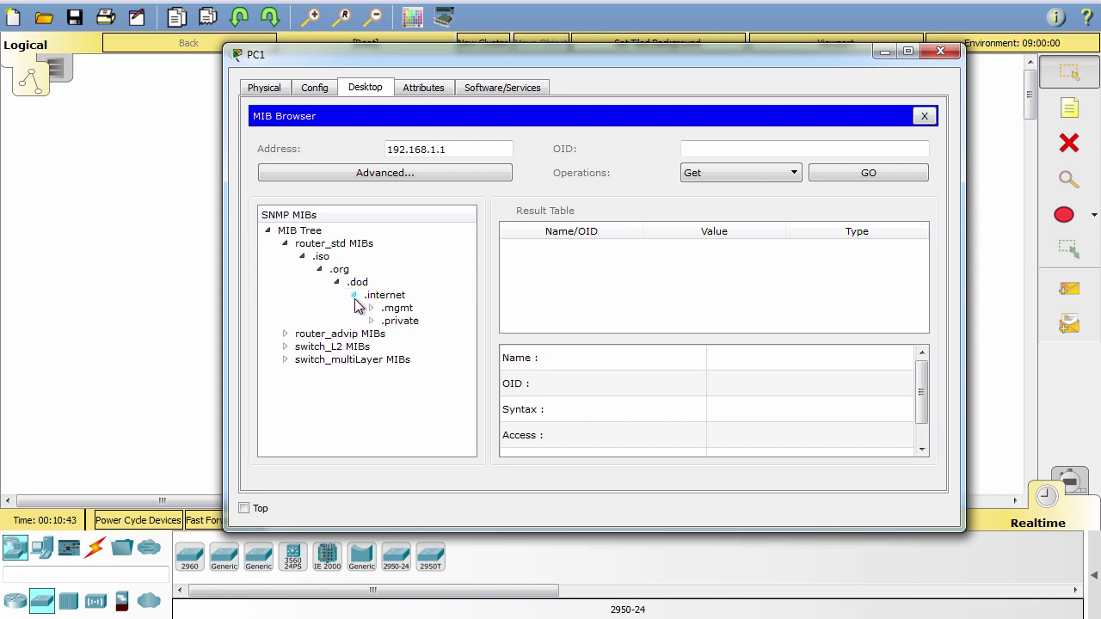
pyautogui.click(371, 308)
pyautogui.click(388, 321)
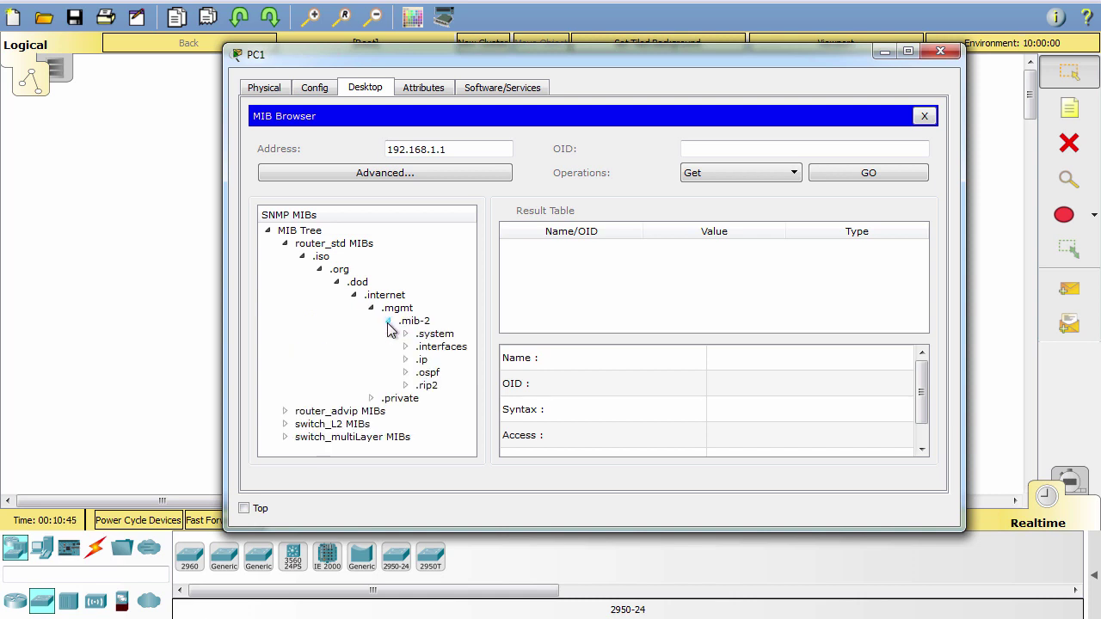
pyautogui.click(405, 334)
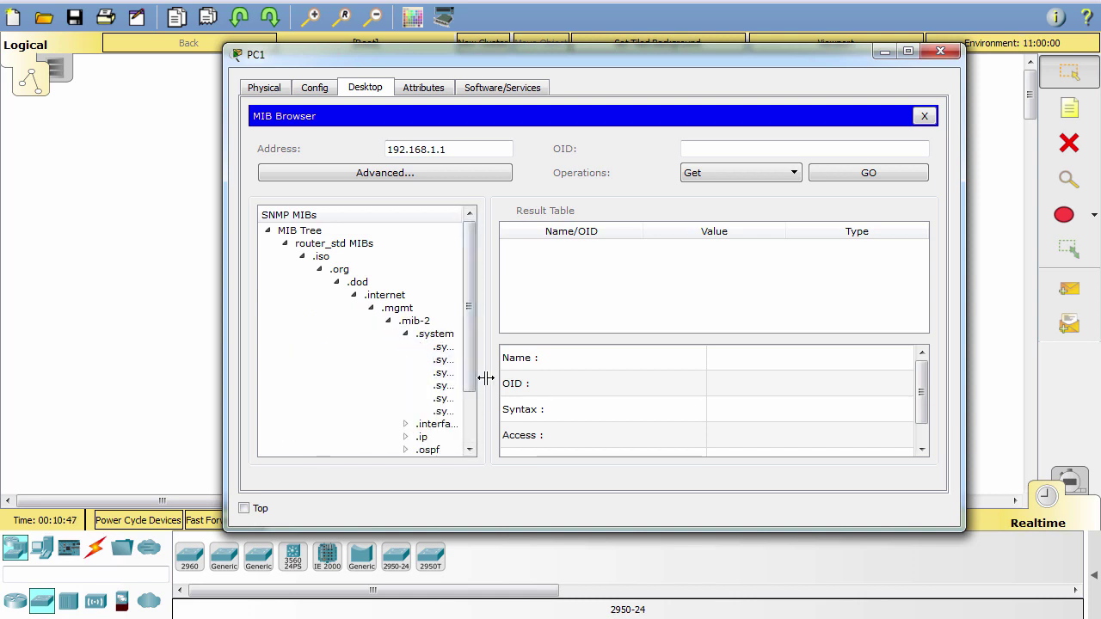
pyautogui.moveTo(486, 378); pyautogui.dragTo(581, 378)
pyautogui.click(454, 405)
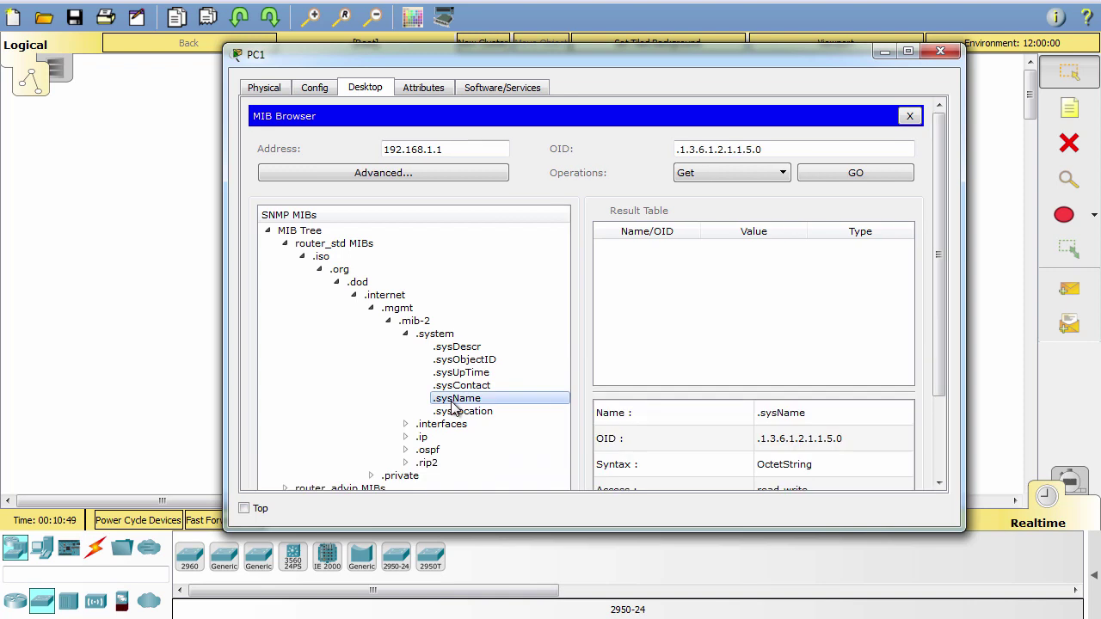
pyautogui.click(855, 170)
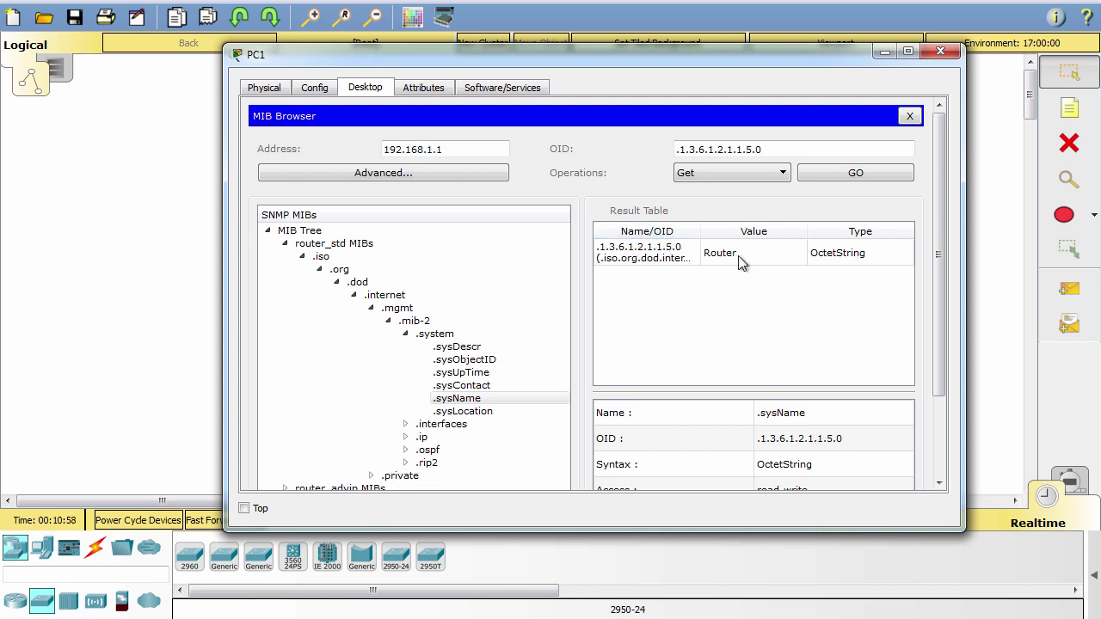
# Send an SNMP Set on the router's sysName with OctetString value 'Router-snmp'.
pyautogui.click(704, 175)
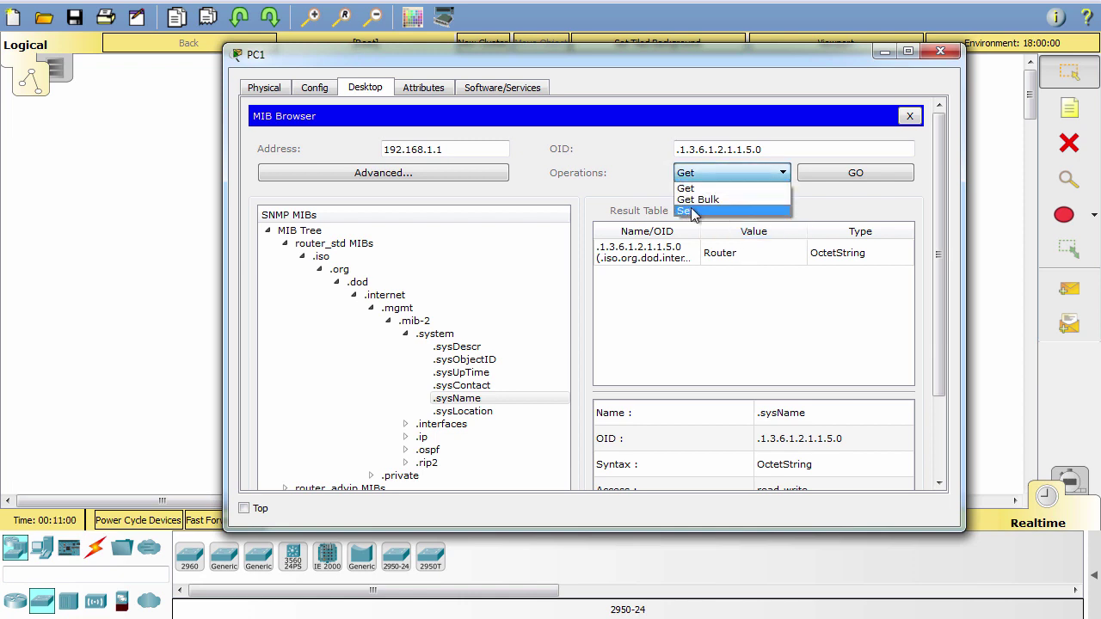
pyautogui.click(699, 207)
pyautogui.click(499, 244)
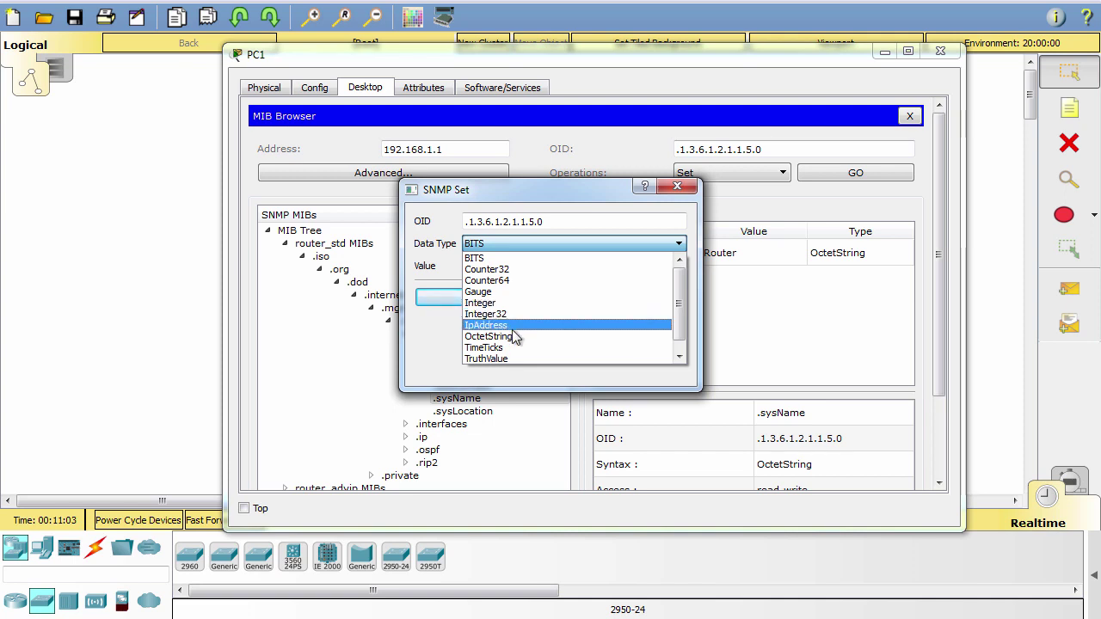
pyautogui.click(514, 337)
pyautogui.click(478, 267)
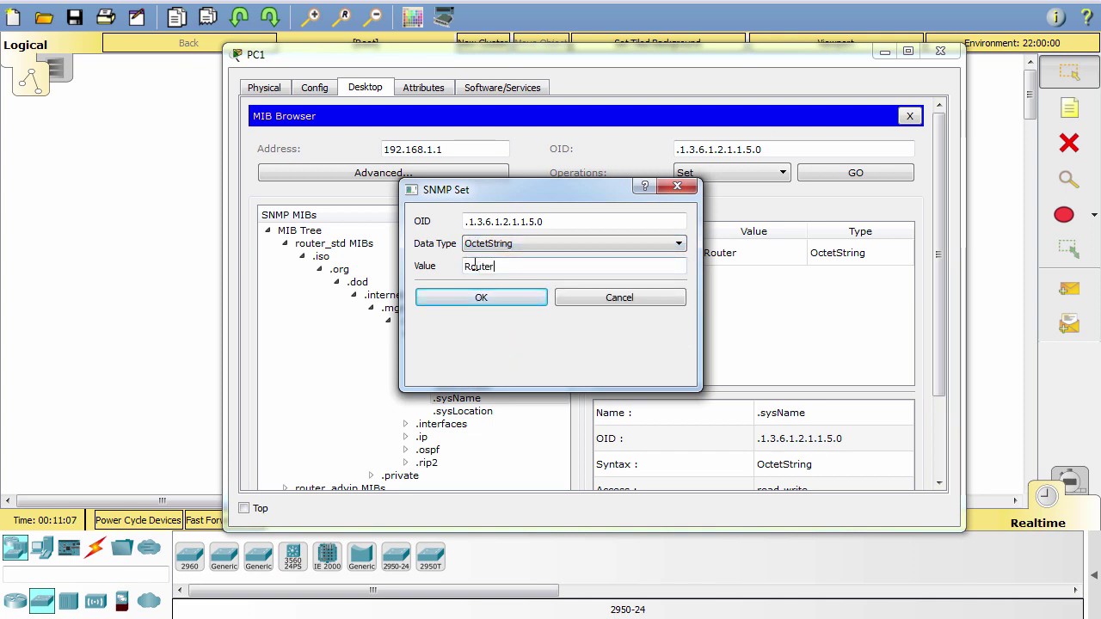
pyautogui.write('Router-snmp')
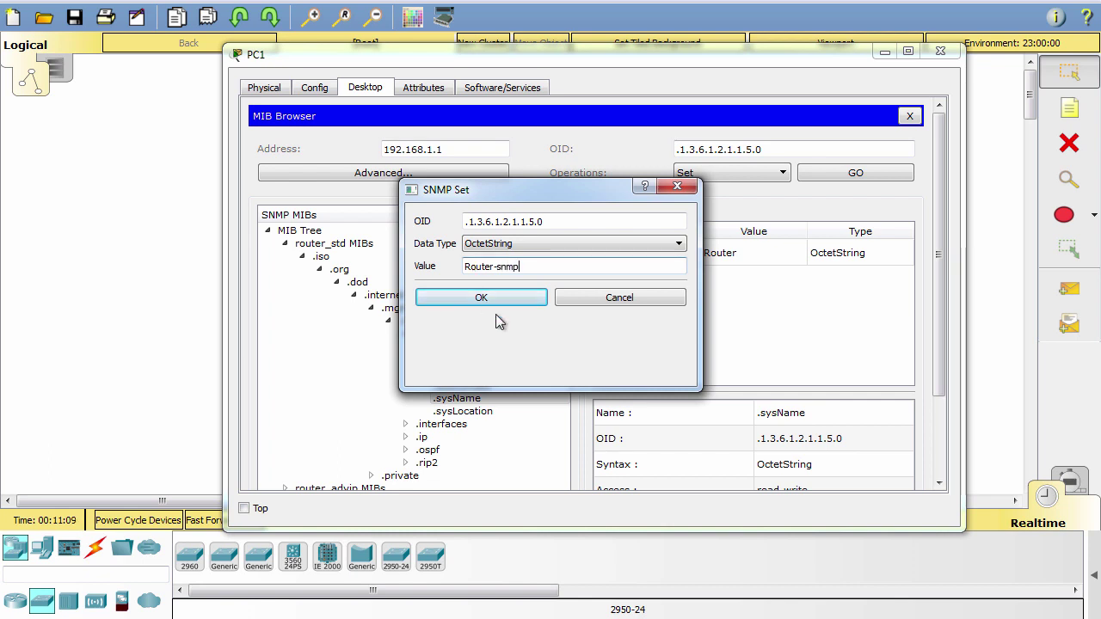
pyautogui.click(483, 297)
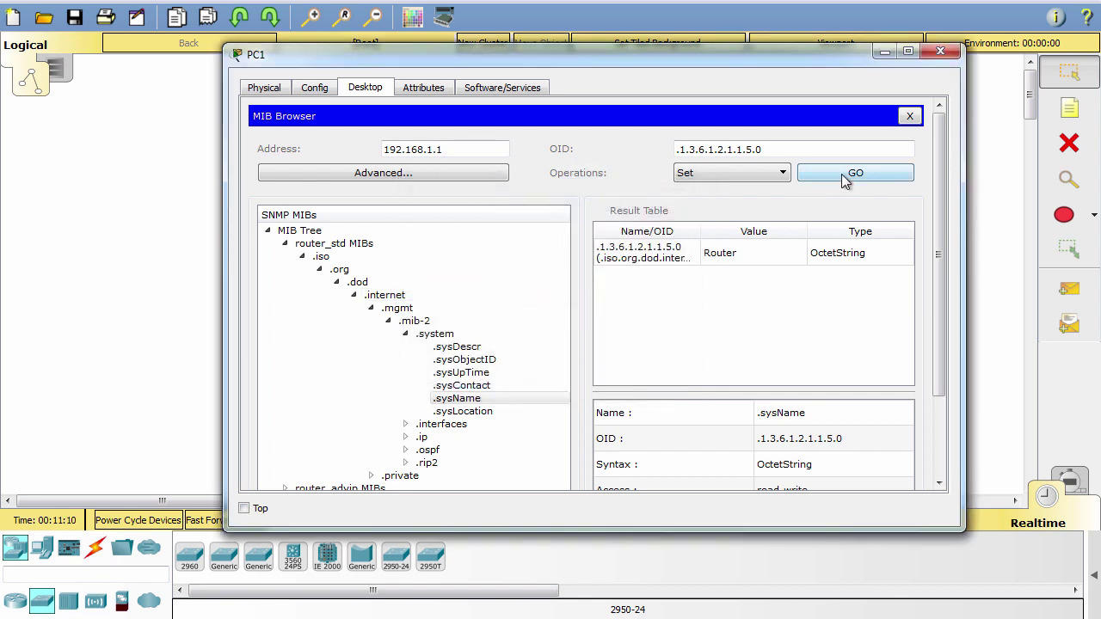
pyautogui.click(841, 174)
# Get sysName again to confirm 'Router-snmp', then close PC1's window.
pyautogui.click(716, 175)
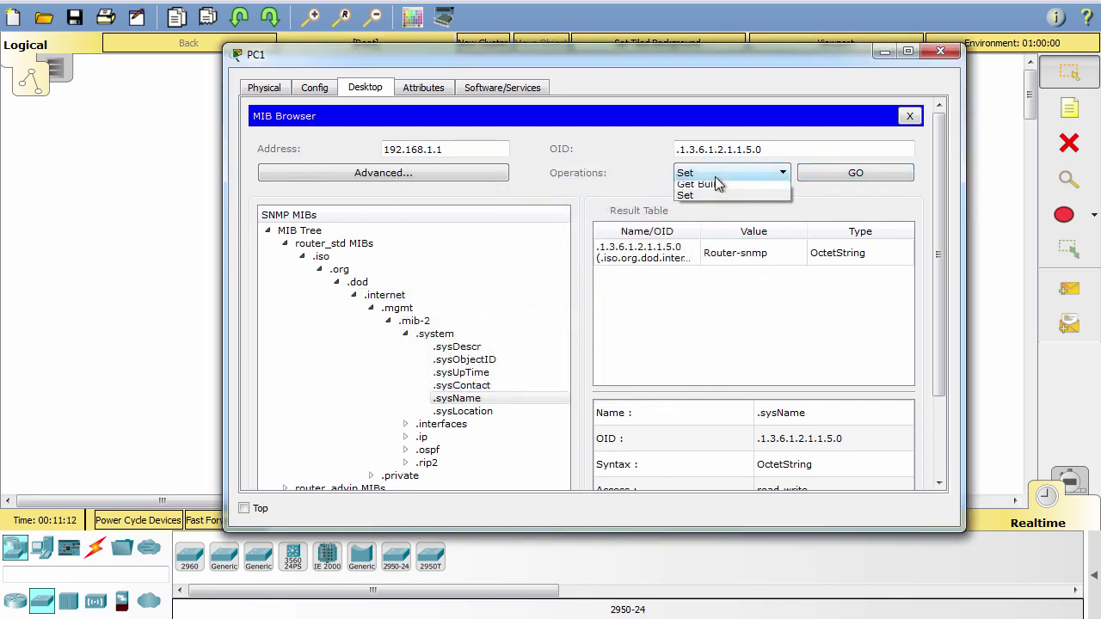
pyautogui.click(688, 185)
pyautogui.click(856, 174)
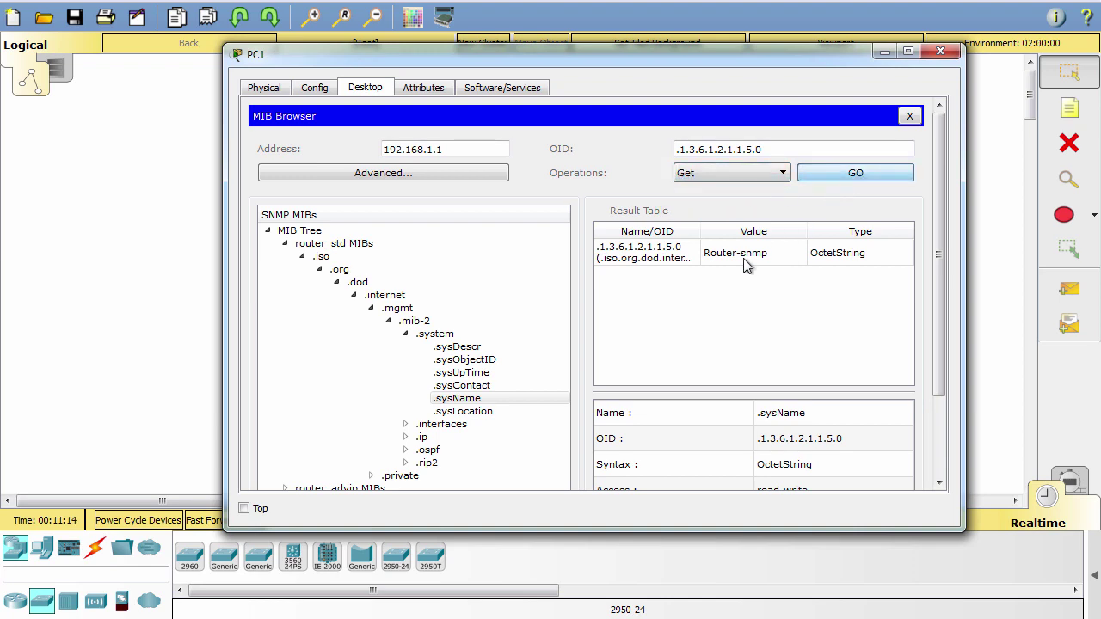
pyautogui.click(940, 54)
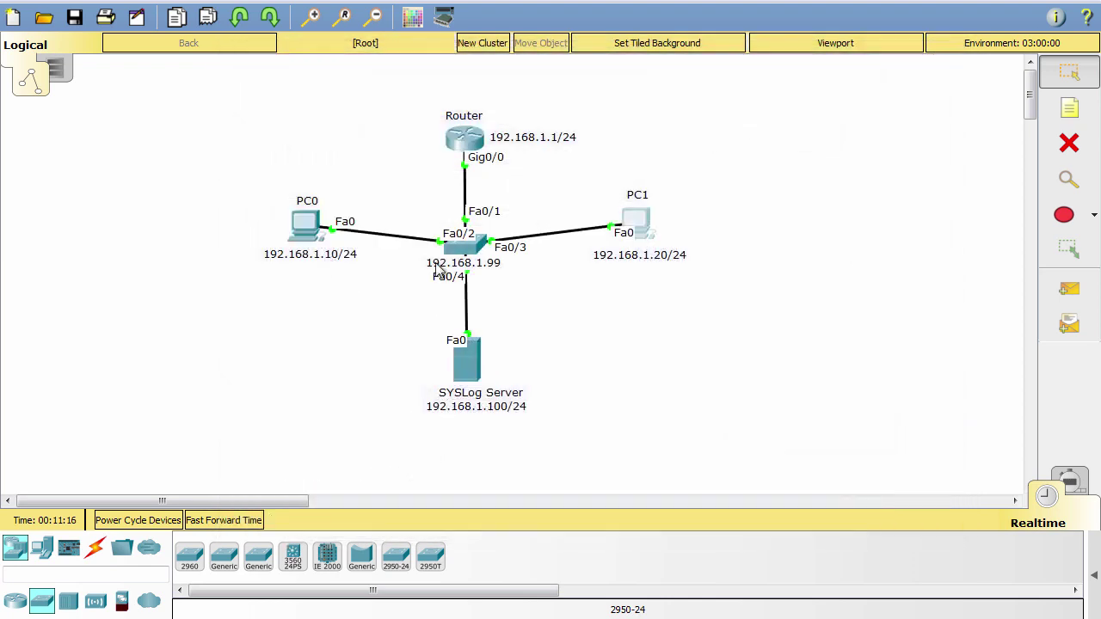
pyautogui.click(464, 152)
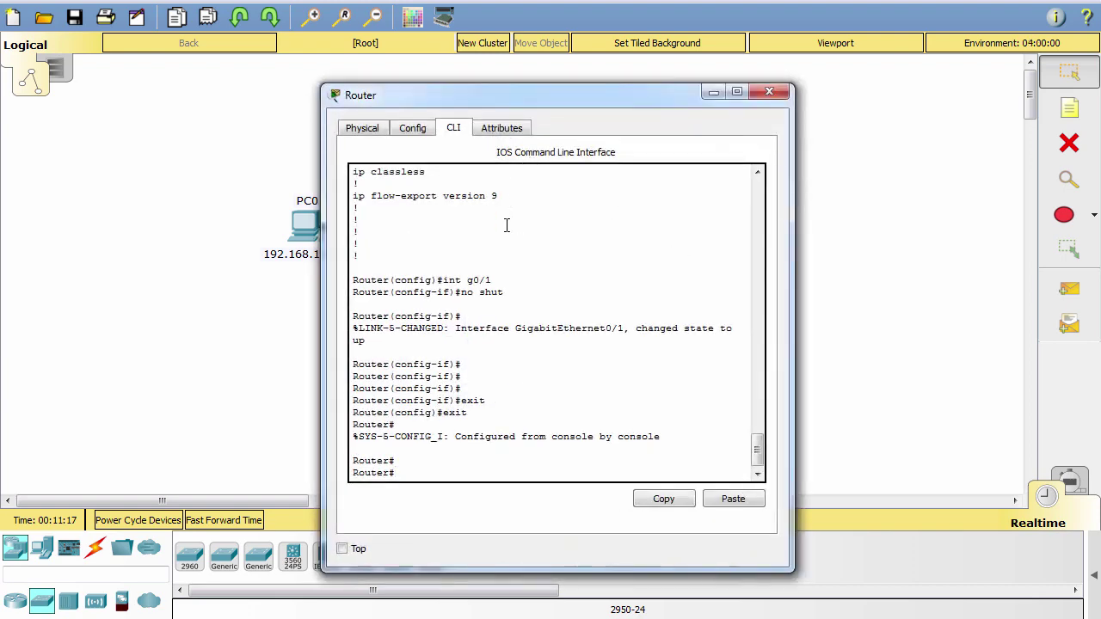
pyautogui.press('Return')
pyautogui.press('Return')
pyautogui.press('Return')
pyautogui.press('Return')
pyautogui.press('Return')
pyautogui.press('Return')
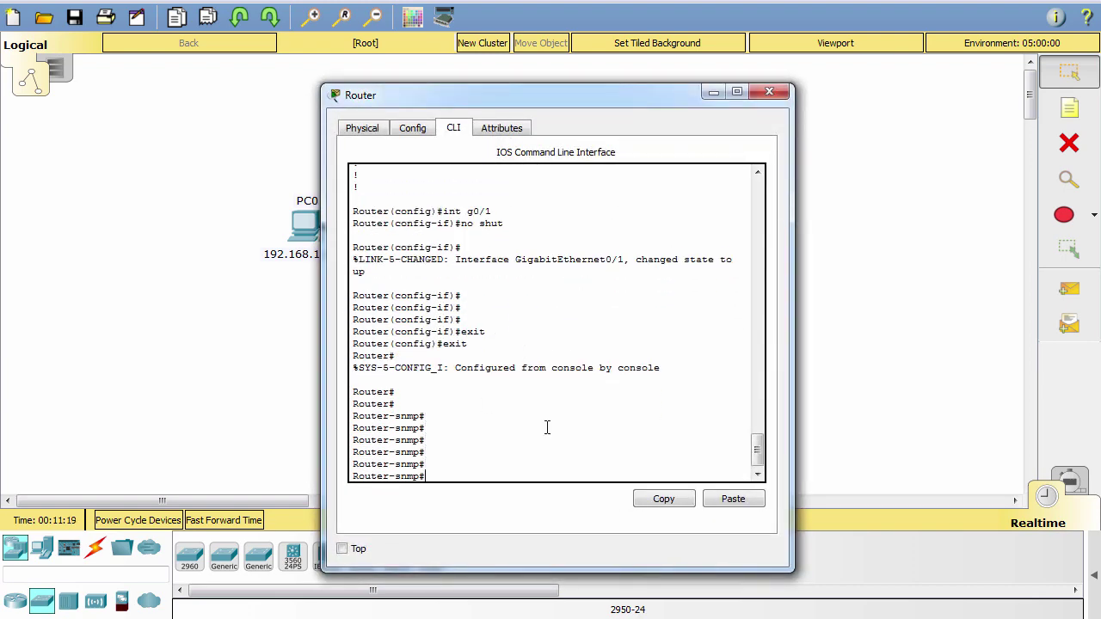
pyautogui.click(769, 92)
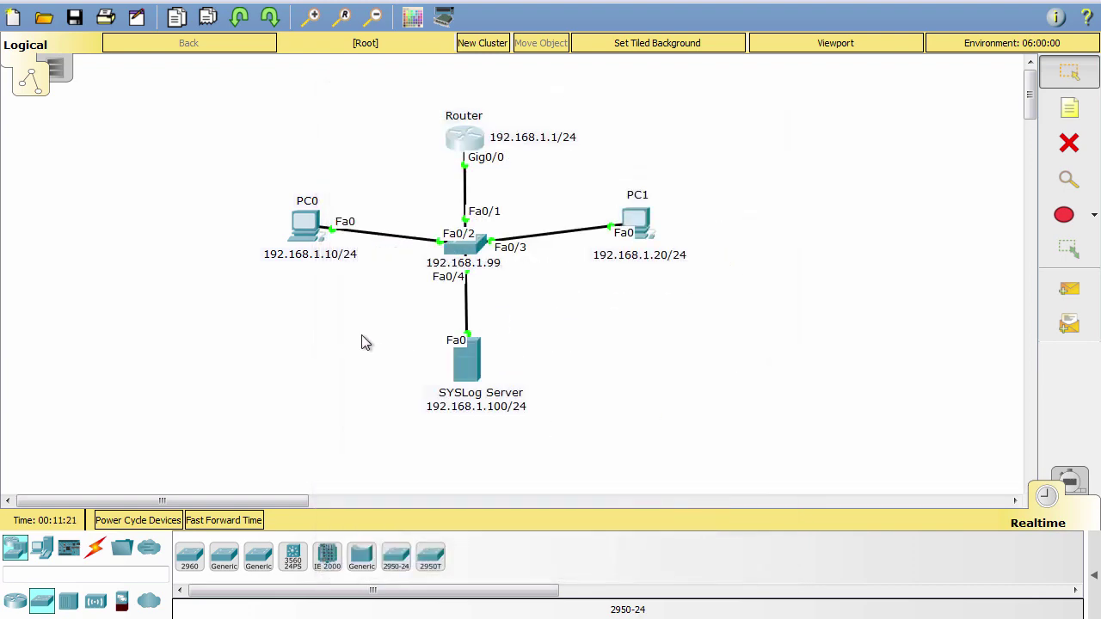